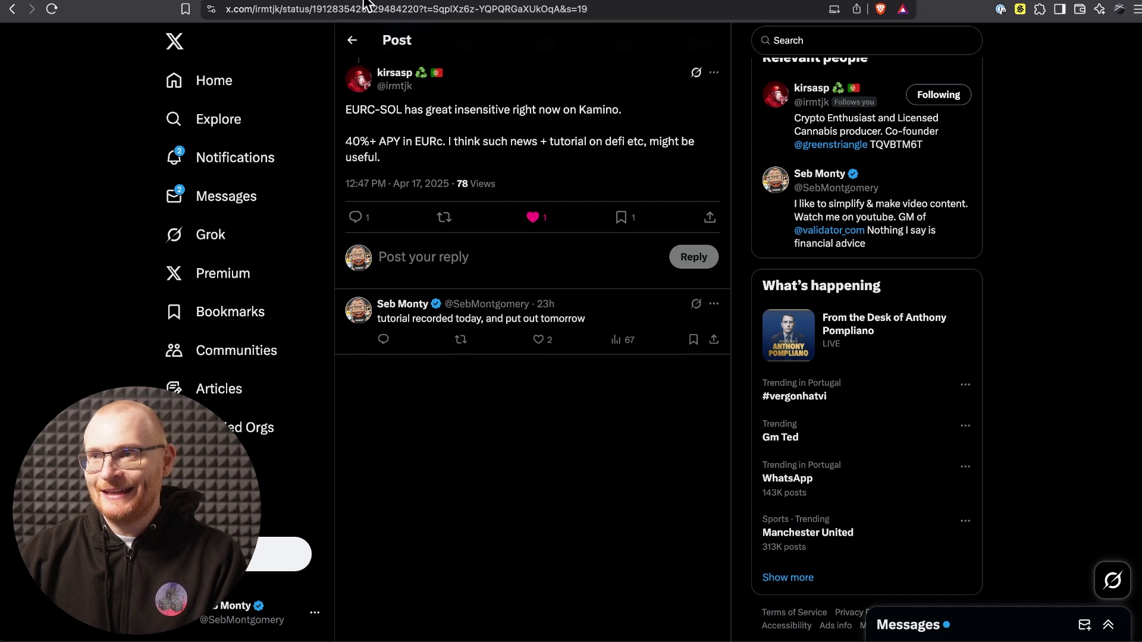
Switch to the Jupiter Portfolio page and review the wallet's net worth, platform breakdown and token holdings.
{"action": "left_click", "coordinate": [350, 0]}
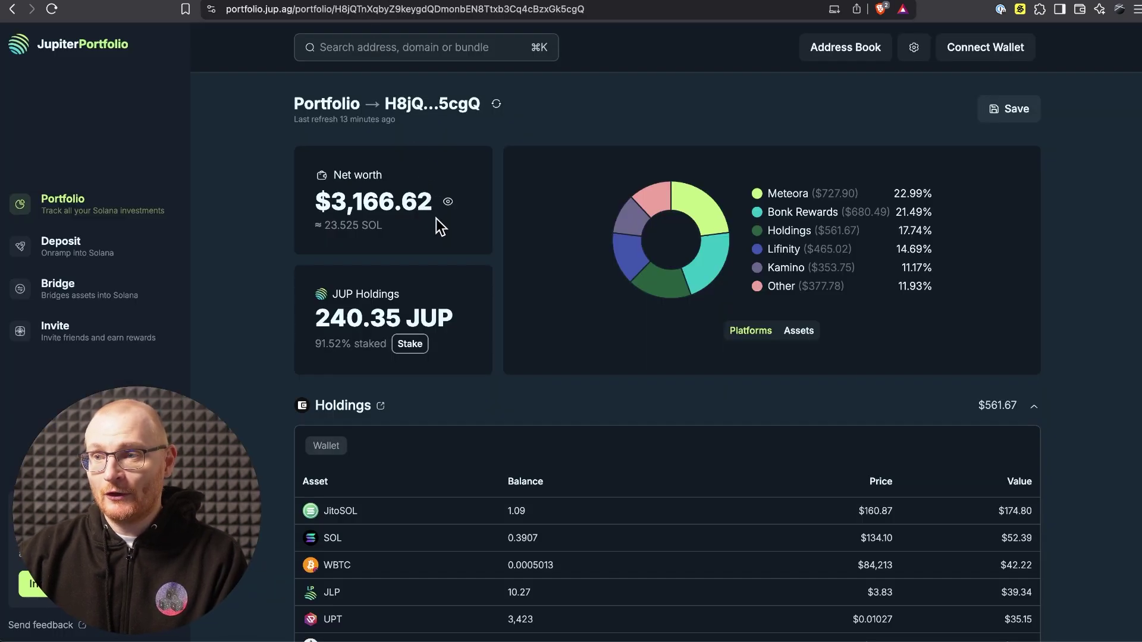
{"action": "scroll", "coordinate": [460, 236], "scroll_direction": "down", "scroll_amount": 6}
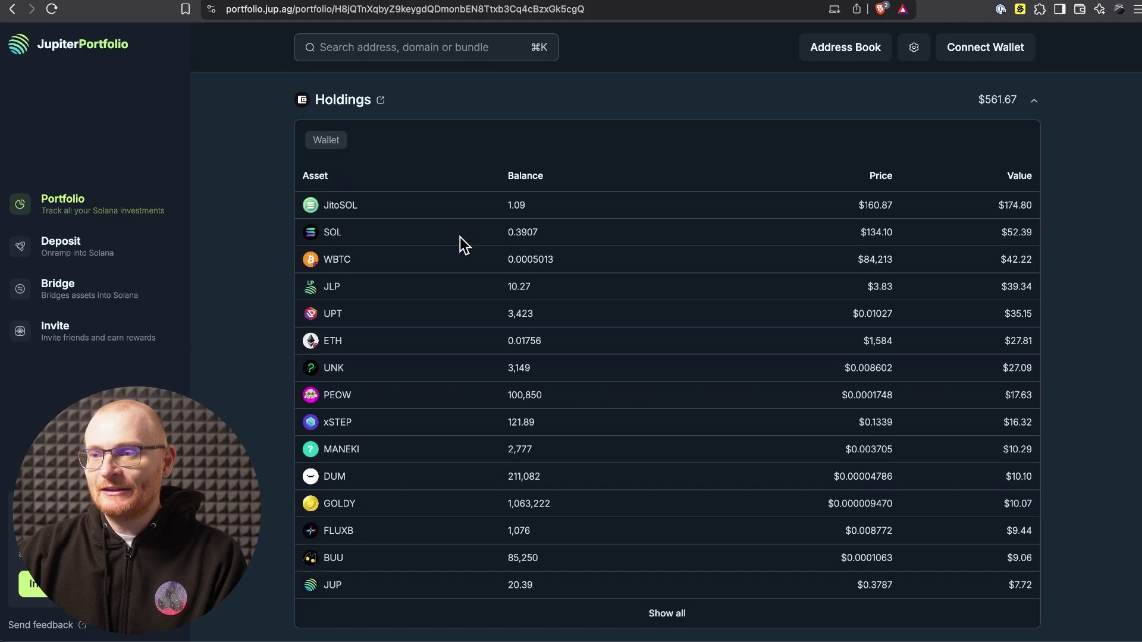
{"action": "scroll", "coordinate": [459, 237], "scroll_direction": "up", "scroll_amount": 1}
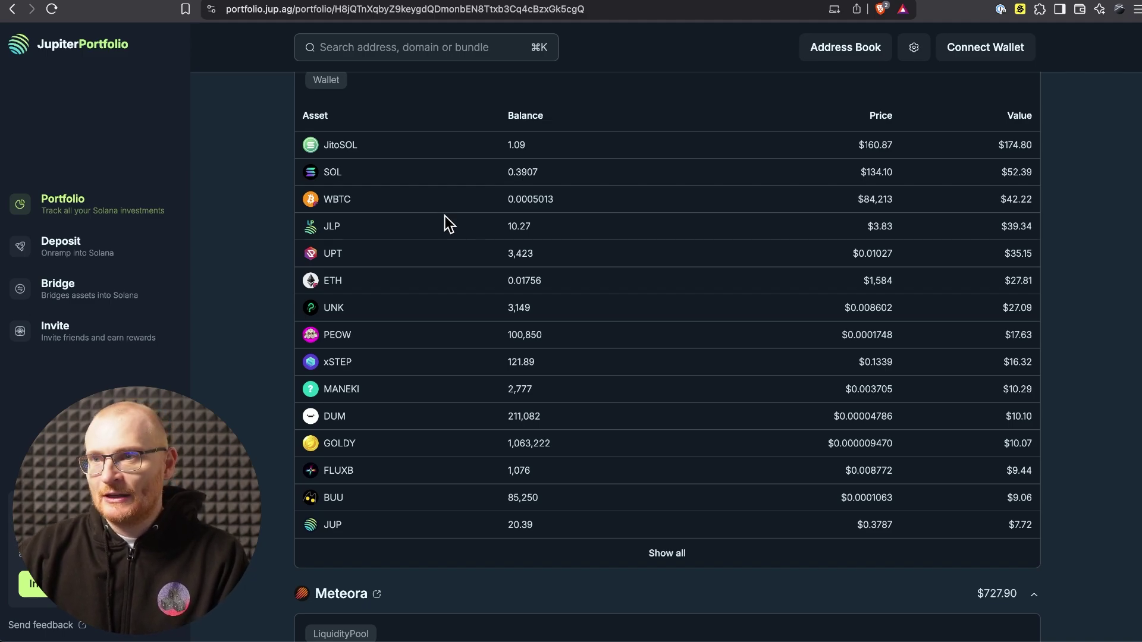
{"action": "scroll", "coordinate": [440, 210], "scroll_direction": "up", "scroll_amount": 6}
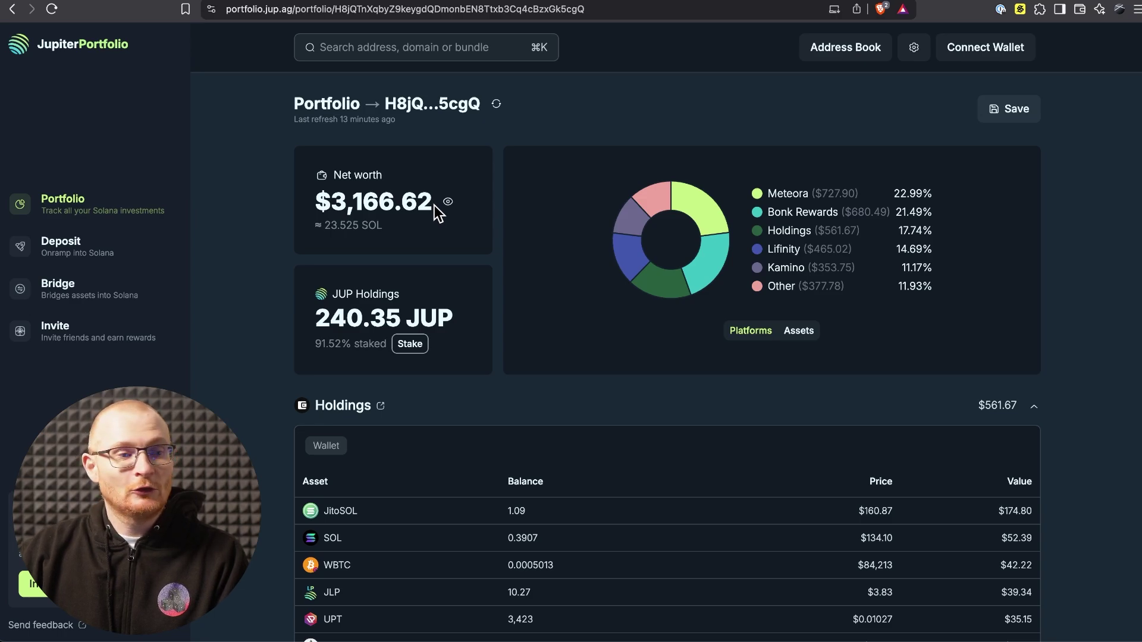
Switch to the Step Finance portfolio and compare its net worth, yielding positions, open orders and concentrated liquidity with Jupiter Portfolio.
{"action": "key", "text": "ctrl+Tab"}
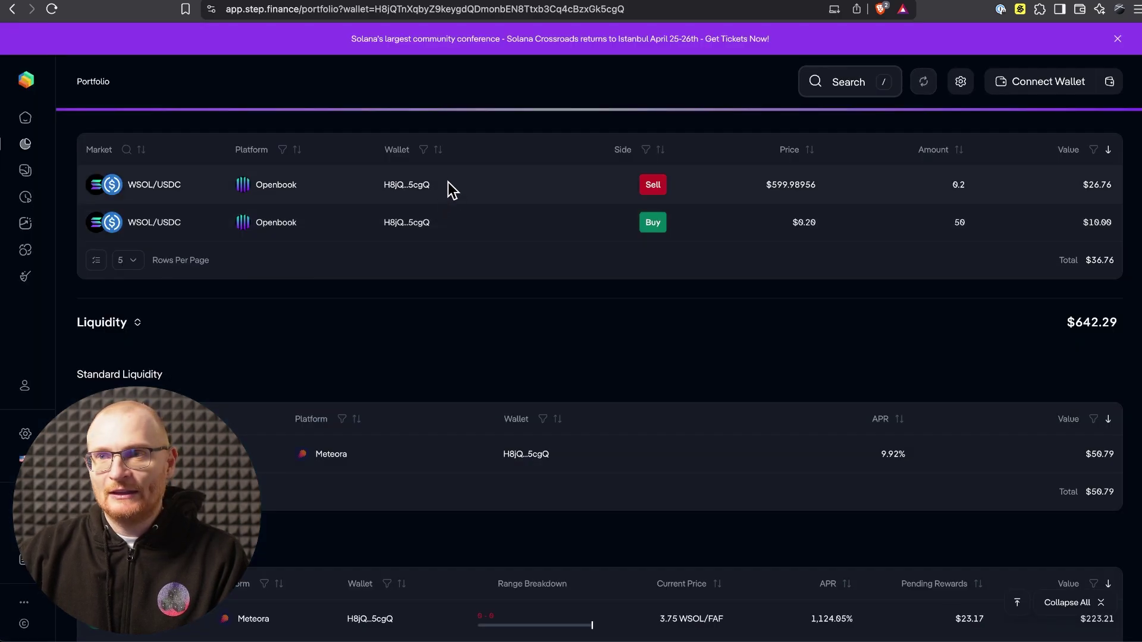
{"action": "scroll", "coordinate": [443, 196], "scroll_direction": "up", "scroll_amount": 10}
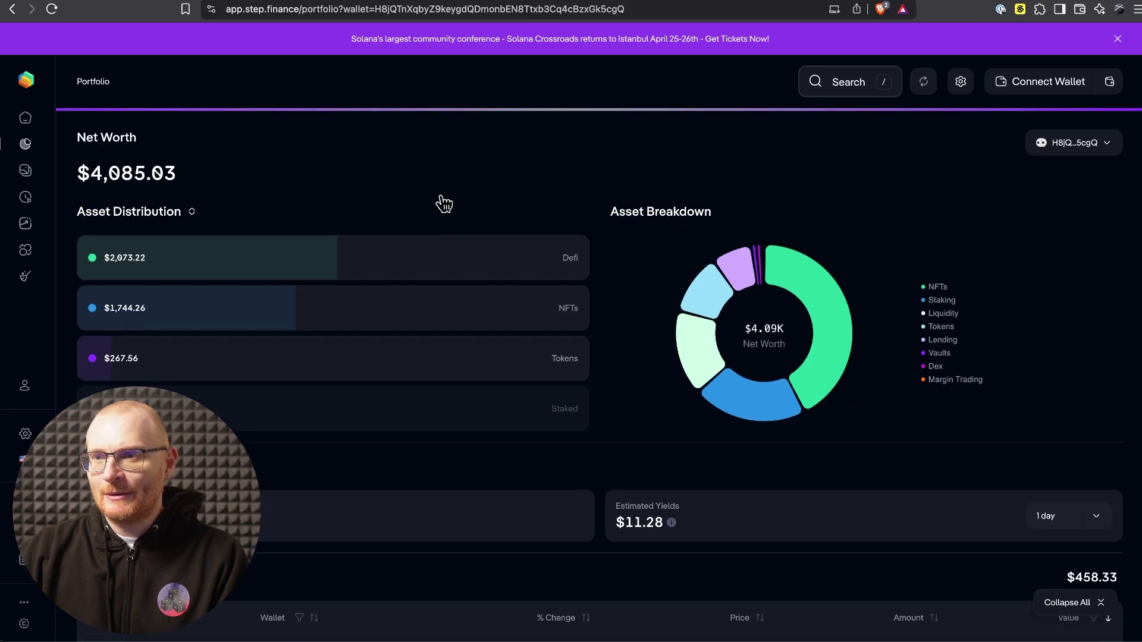
{"action": "scroll", "coordinate": [444, 206], "scroll_direction": "down", "scroll_amount": 3}
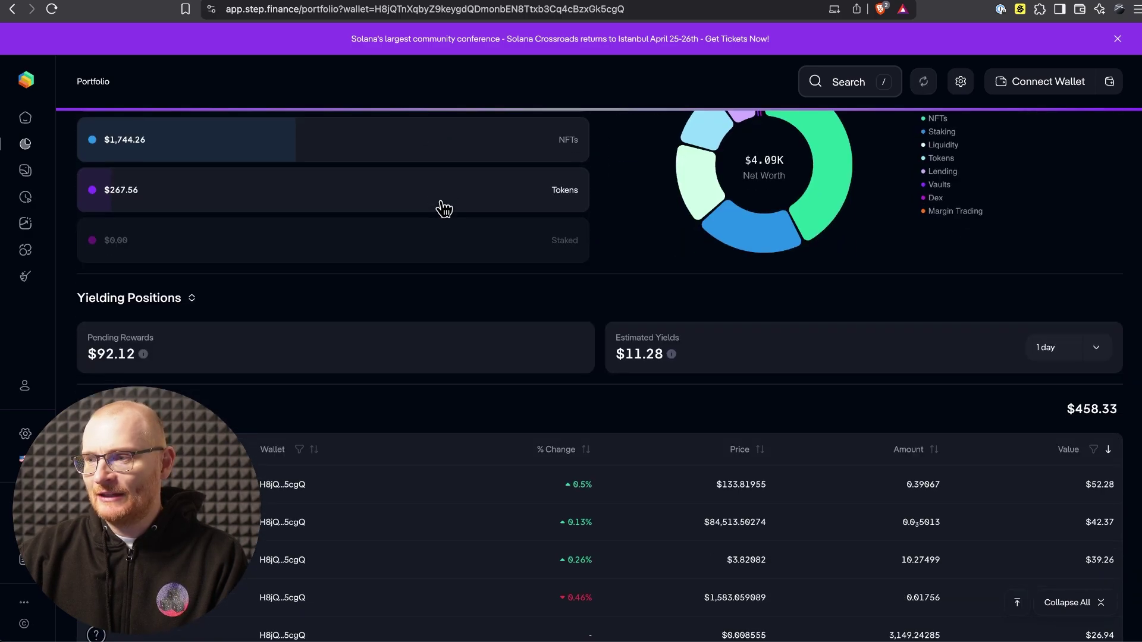
{"action": "scroll", "coordinate": [444, 208], "scroll_direction": "down", "scroll_amount": 10}
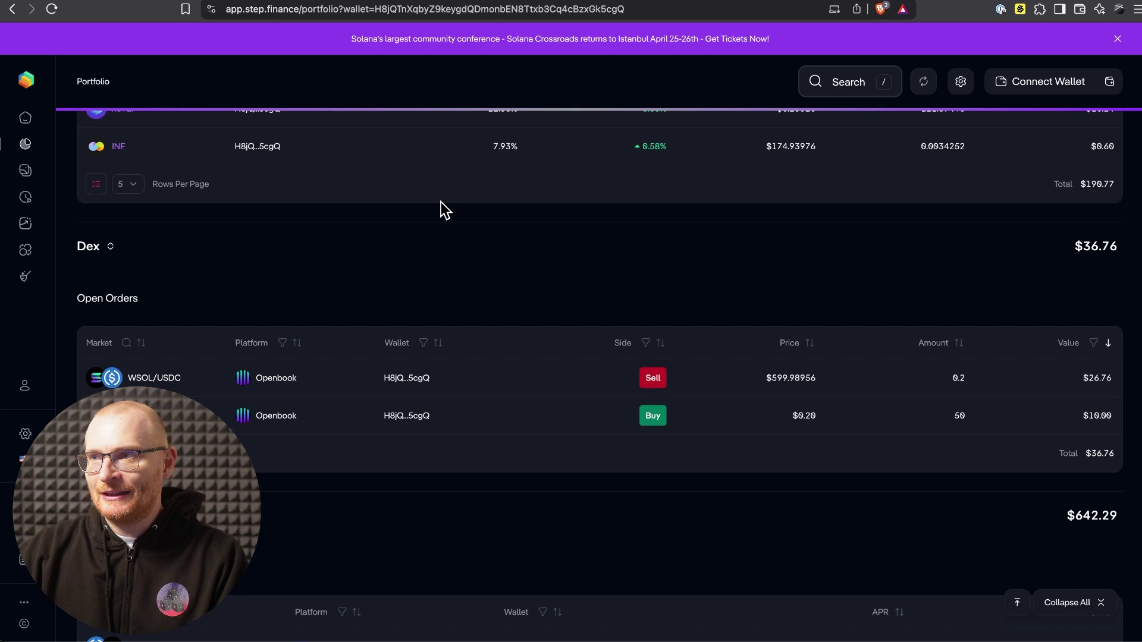
{"action": "scroll", "coordinate": [443, 209], "scroll_direction": "down", "scroll_amount": 8}
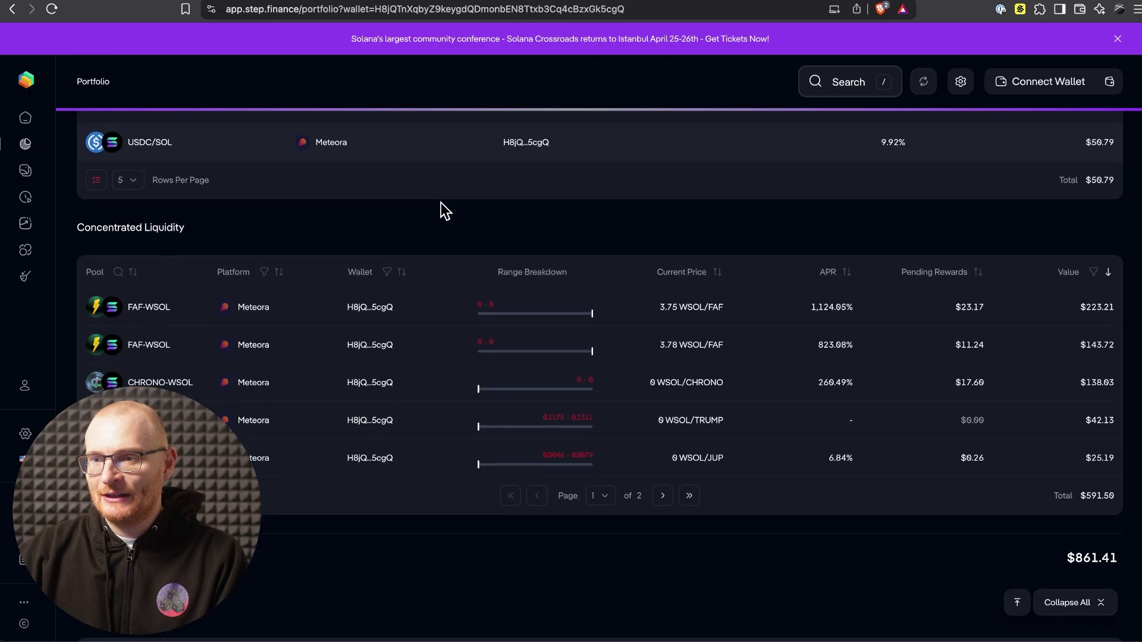
{"action": "scroll", "coordinate": [394, 223], "scroll_direction": "down", "scroll_amount": 1}
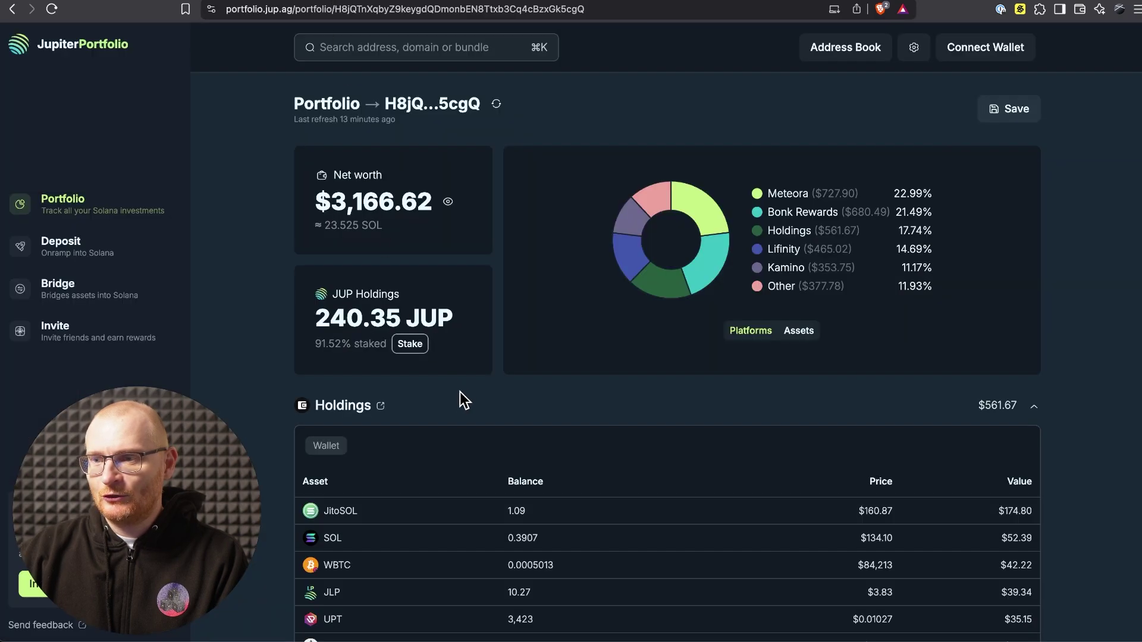
{"action": "scroll", "coordinate": [453, 402], "scroll_direction": "down", "scroll_amount": 15}
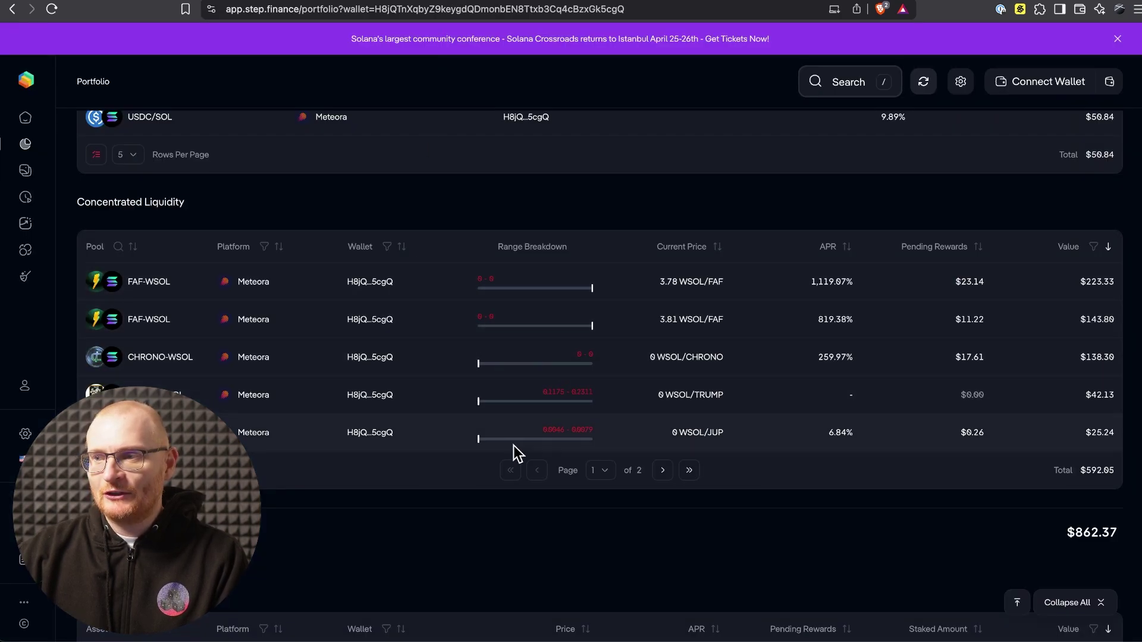
Examine the FAF-SOL pool on Meteora, including its total liquidity, unclaimed swap fees and open positions.
{"action": "left_click", "coordinate": [580, 333]}
{"action": "scroll", "coordinate": [568, 327], "scroll_direction": "up", "scroll_amount": 3}
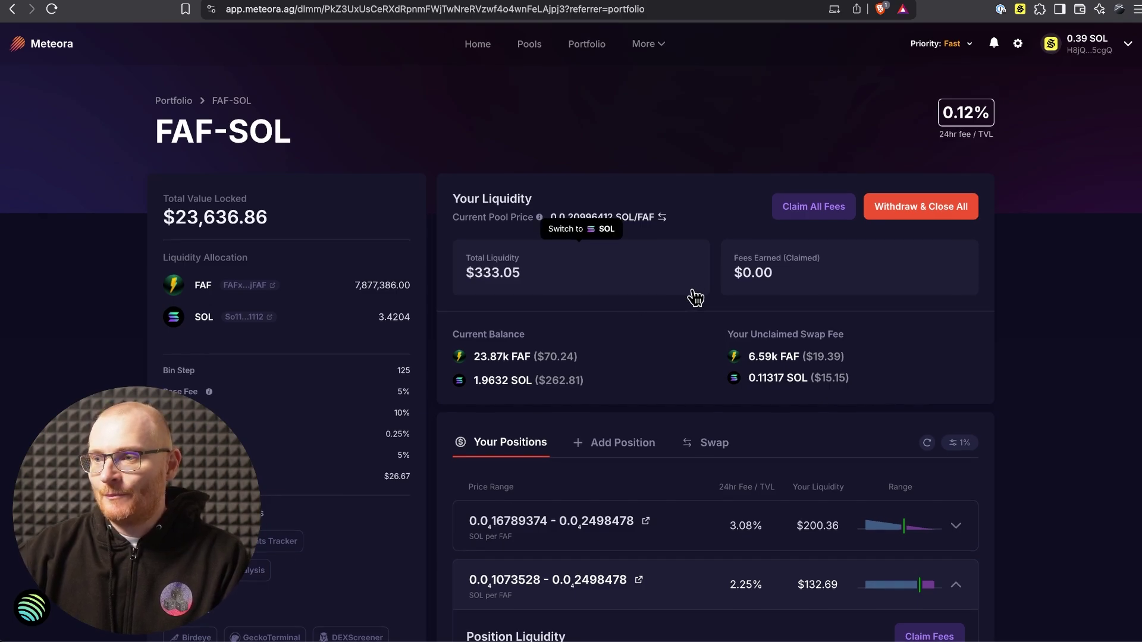
{"action": "scroll", "coordinate": [696, 297], "scroll_direction": "down", "scroll_amount": 3}
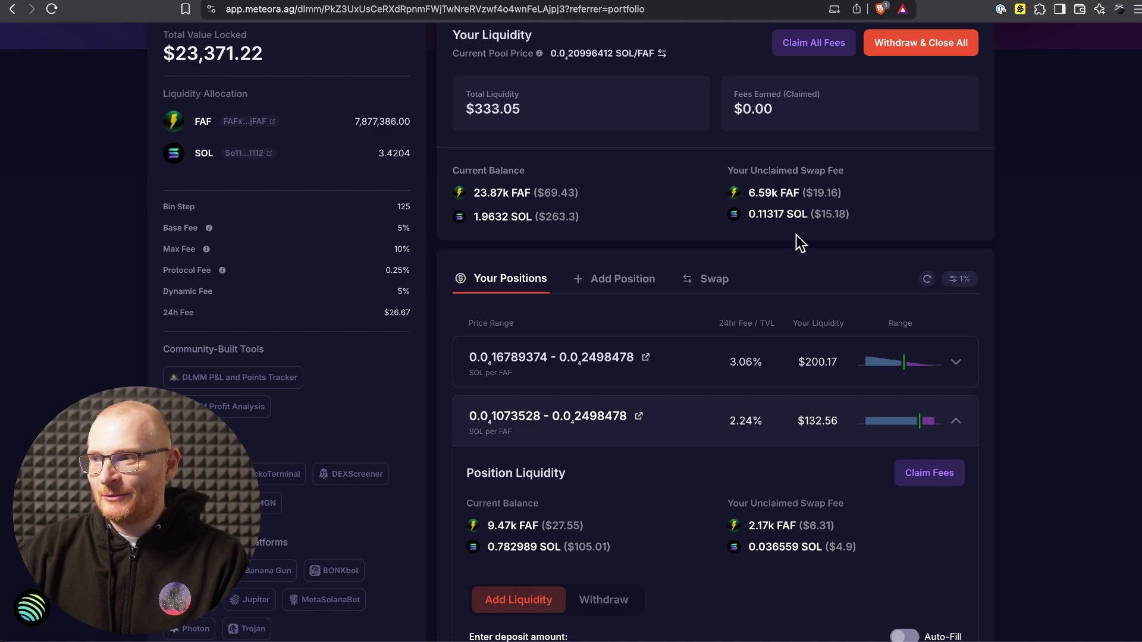
{"action": "scroll", "coordinate": [796, 252], "scroll_direction": "up", "scroll_amount": 2}
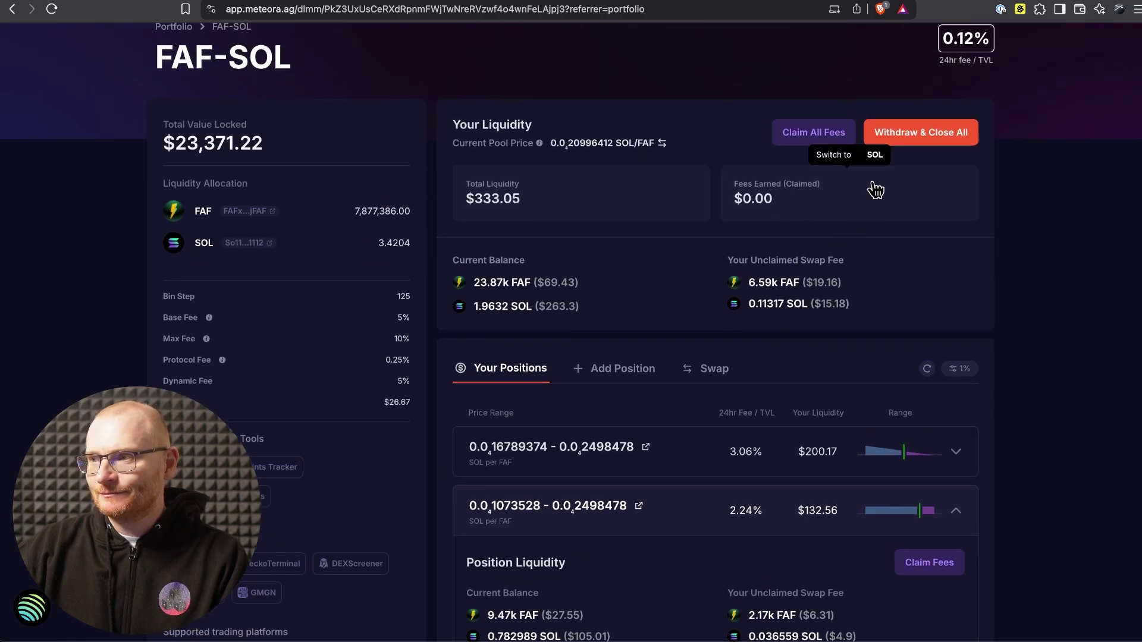
Reload the FAF-SOL pool page, claim all its unclaimed fees and approve the wallet transaction.
{"action": "left_click", "coordinate": [822, 139]}
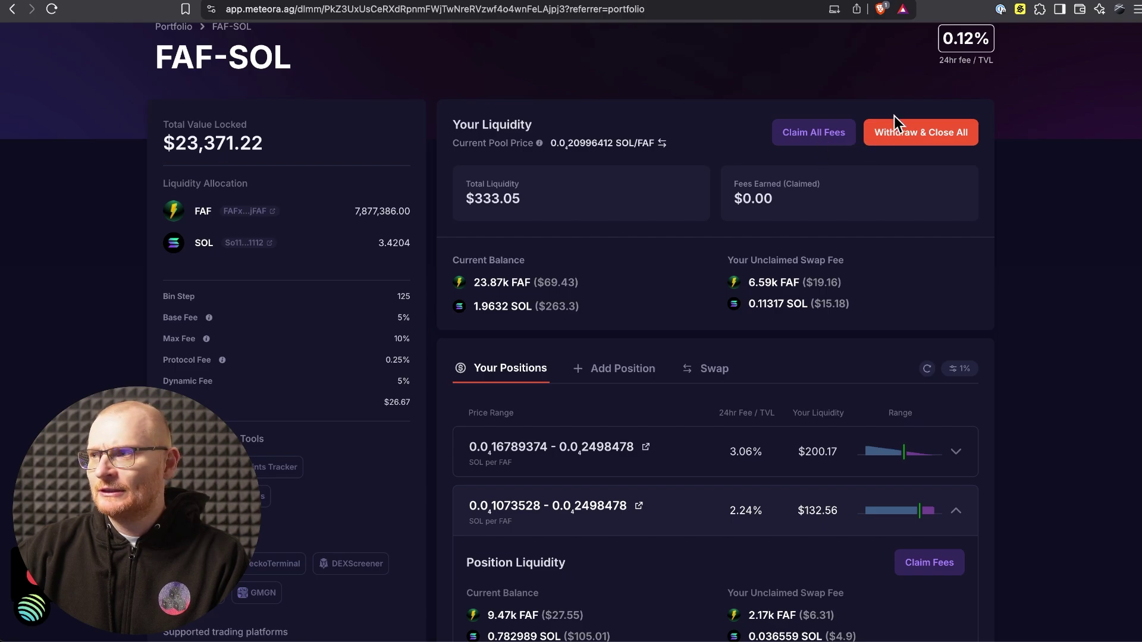
{"action": "scroll", "coordinate": [901, 153], "scroll_direction": "up", "scroll_amount": 2}
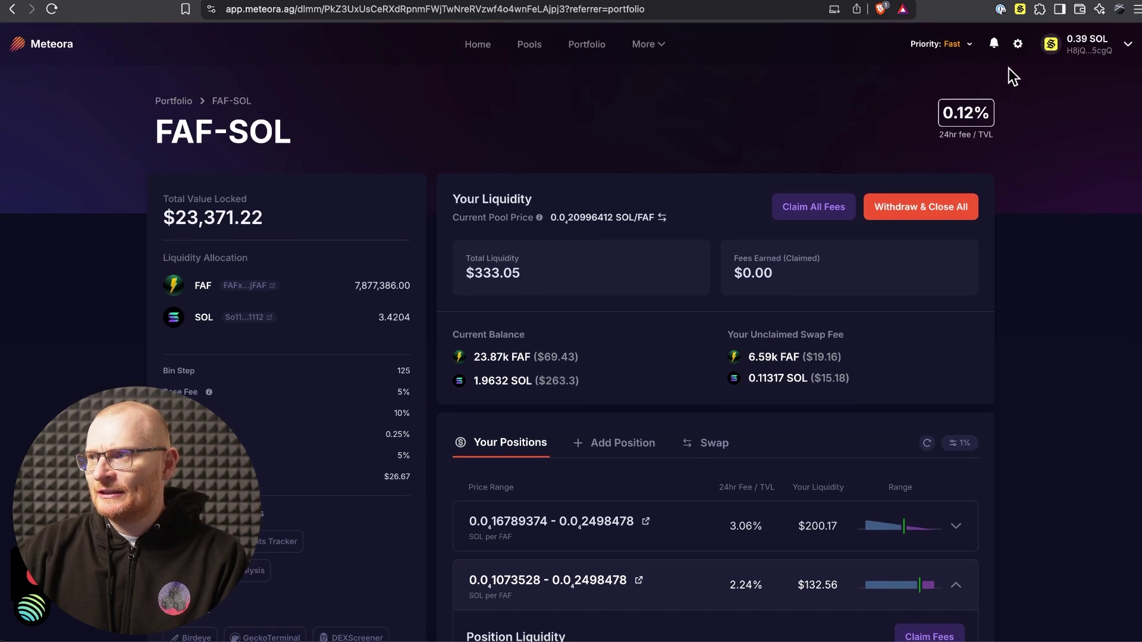
{"action": "left_click", "coordinate": [52, 9]}
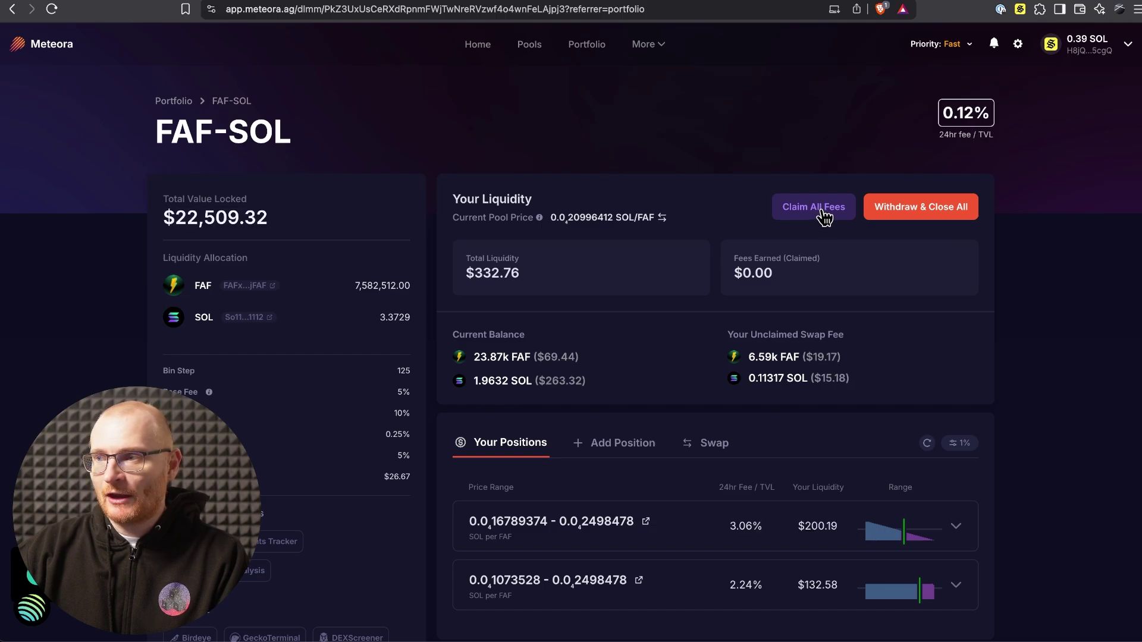
{"action": "left_click", "coordinate": [823, 212]}
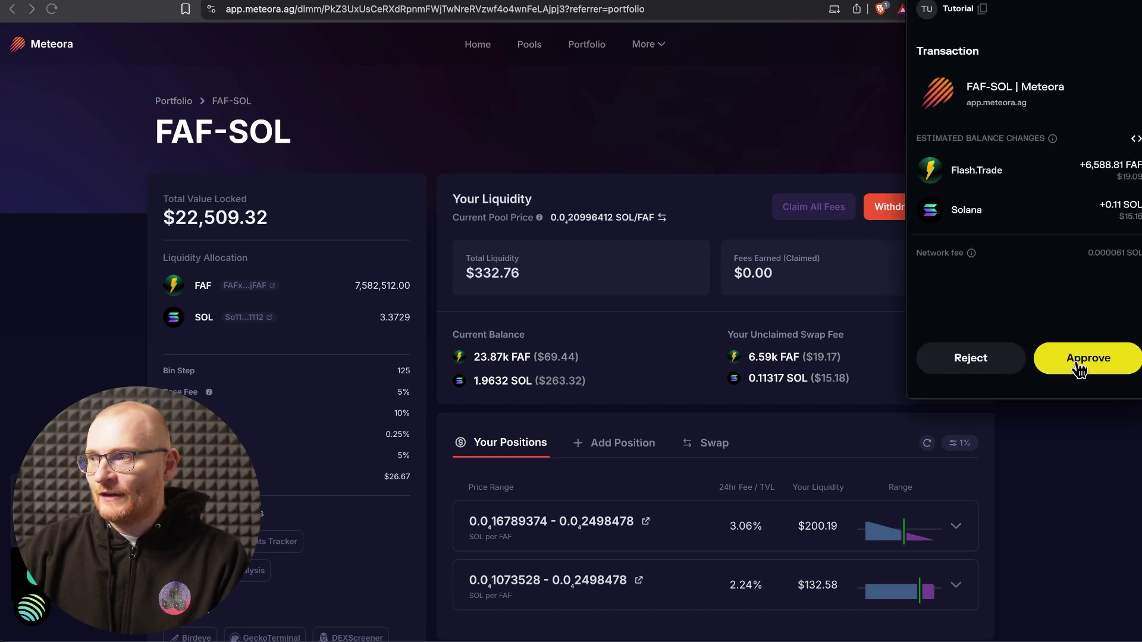
{"action": "left_click", "coordinate": [1088, 361]}
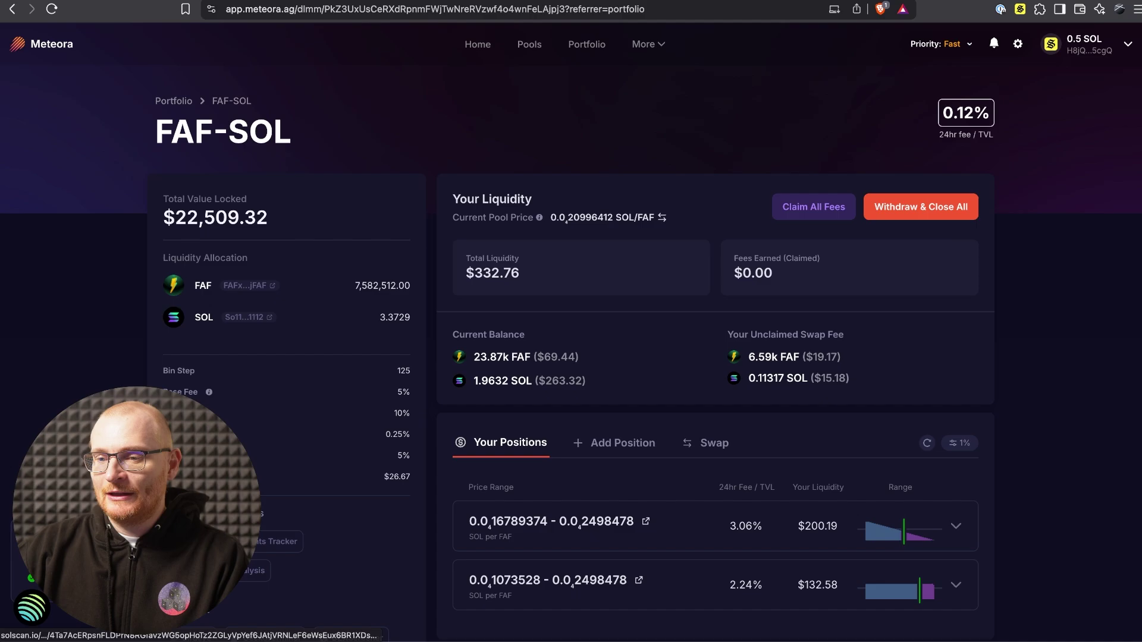
Swap the full FAF wallet balance to SOL through the Jupiter widget and approve the transaction.
{"action": "left_click", "coordinate": [33, 613]}
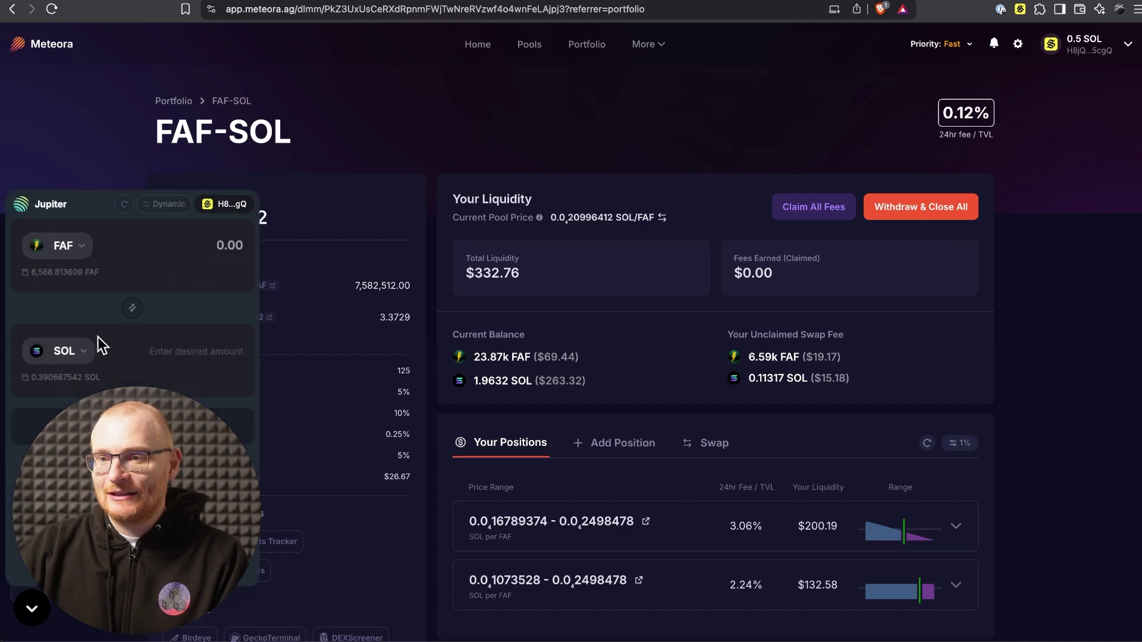
{"action": "left_click", "coordinate": [68, 276]}
{"action": "left_click", "coordinate": [132, 443]}
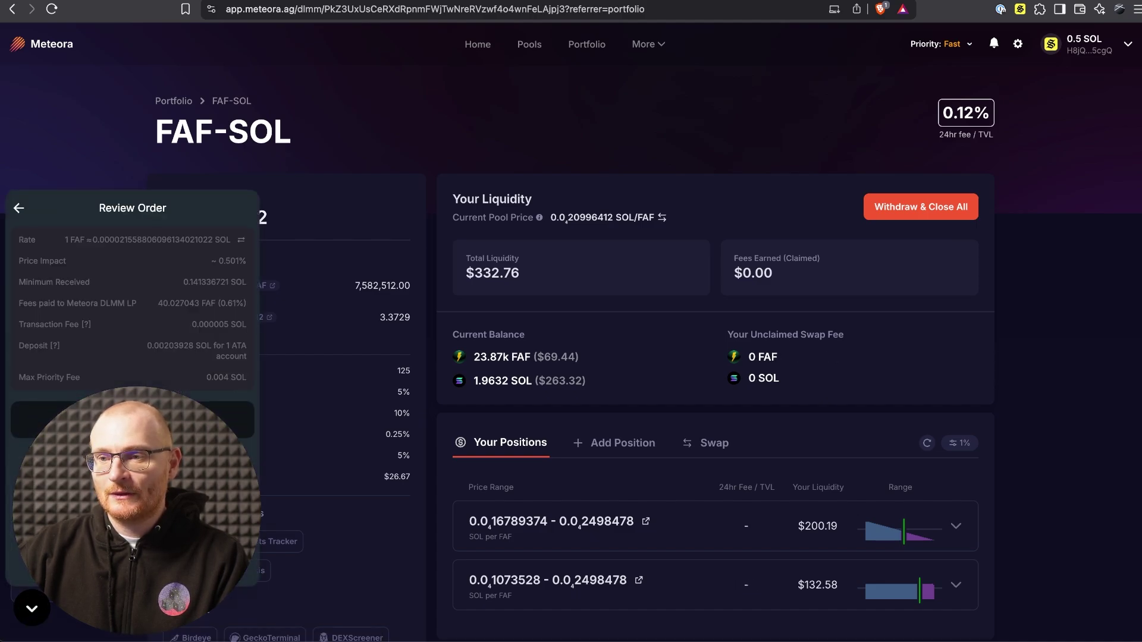
{"action": "left_click", "coordinate": [132, 420]}
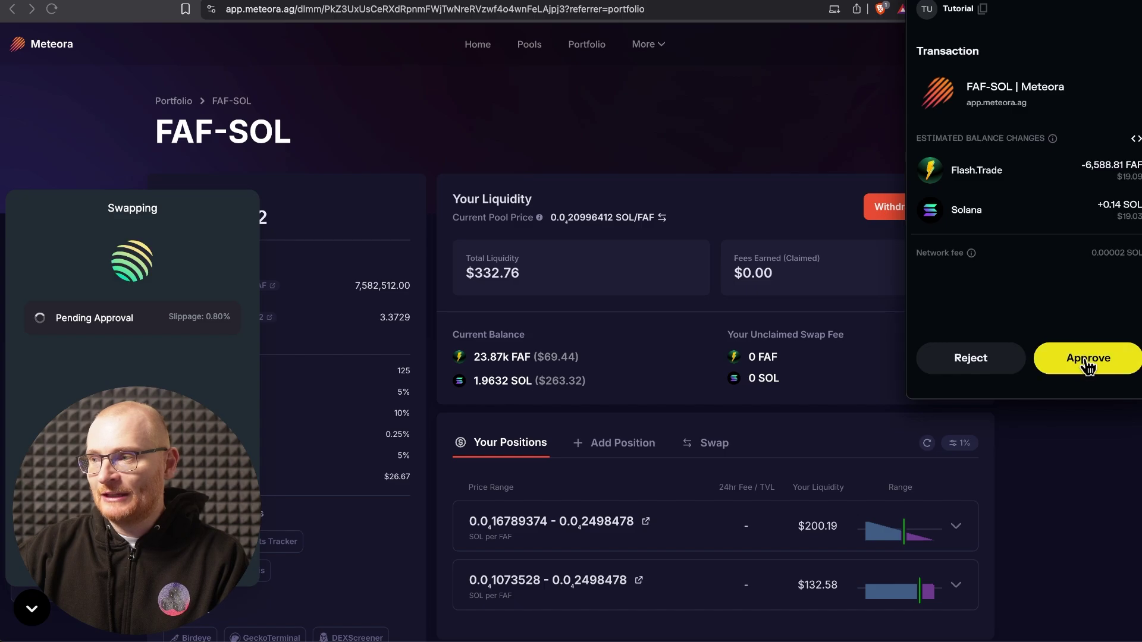
{"action": "left_click", "coordinate": [1086, 358]}
Check the FAF price chart on GMGN and review the Meteora portfolio's DLMM pools with the JUP-SOL group expanded.
{"action": "key", "text": "ctrl+Tab"}
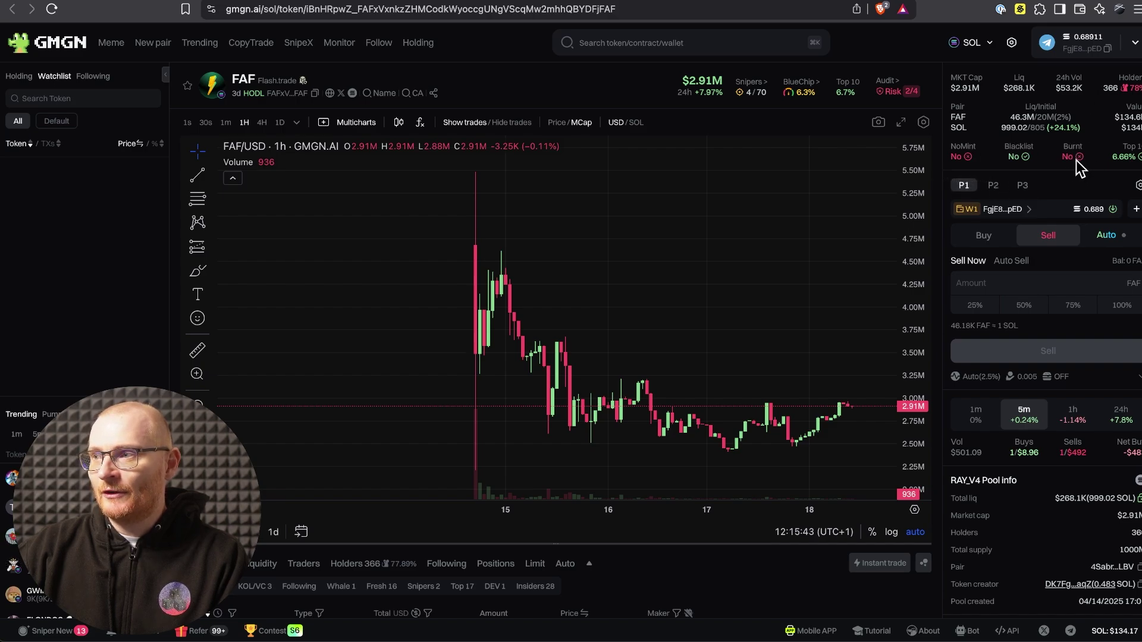
{"action": "mouse_move", "coordinate": [954, 158]}
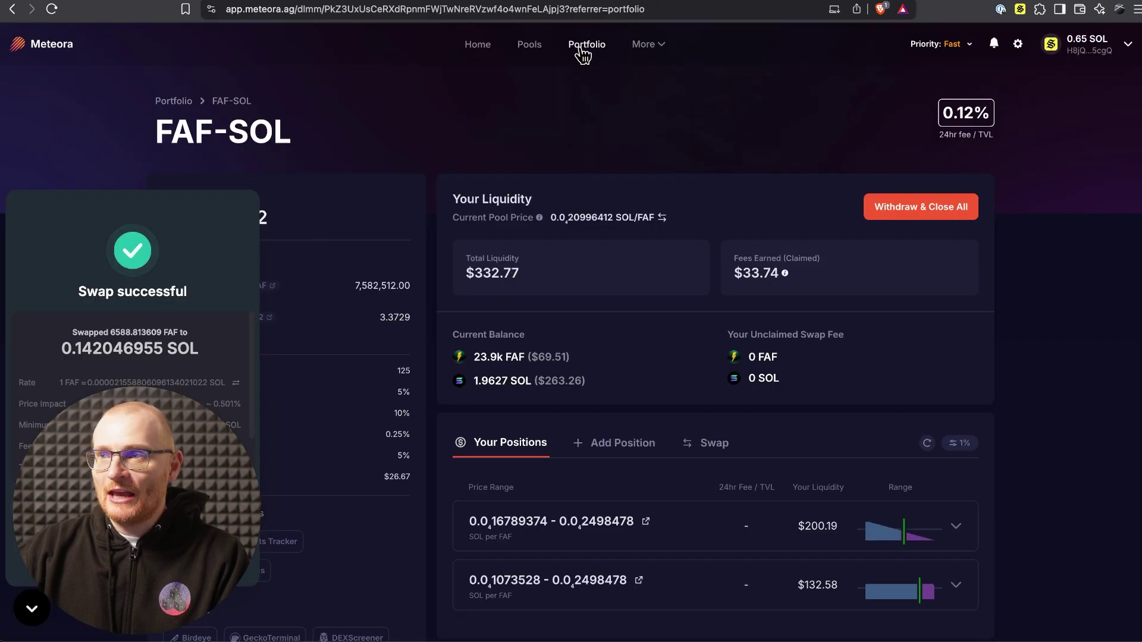
{"action": "left_click", "coordinate": [586, 45]}
{"action": "left_click", "coordinate": [269, 431]}
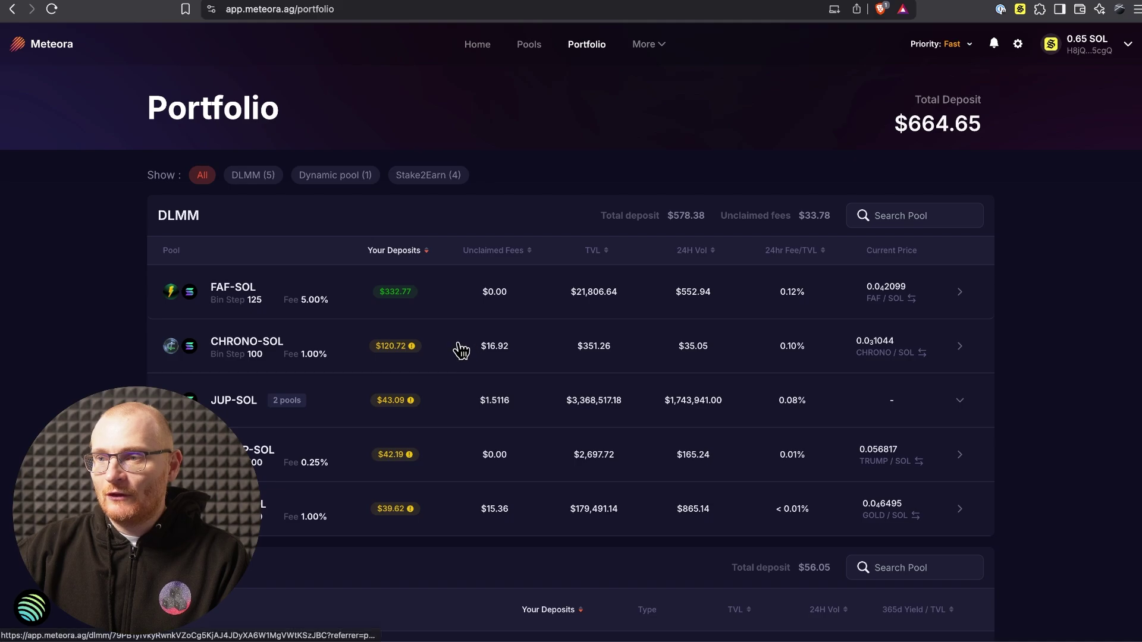
{"action": "left_click", "coordinate": [452, 404]}
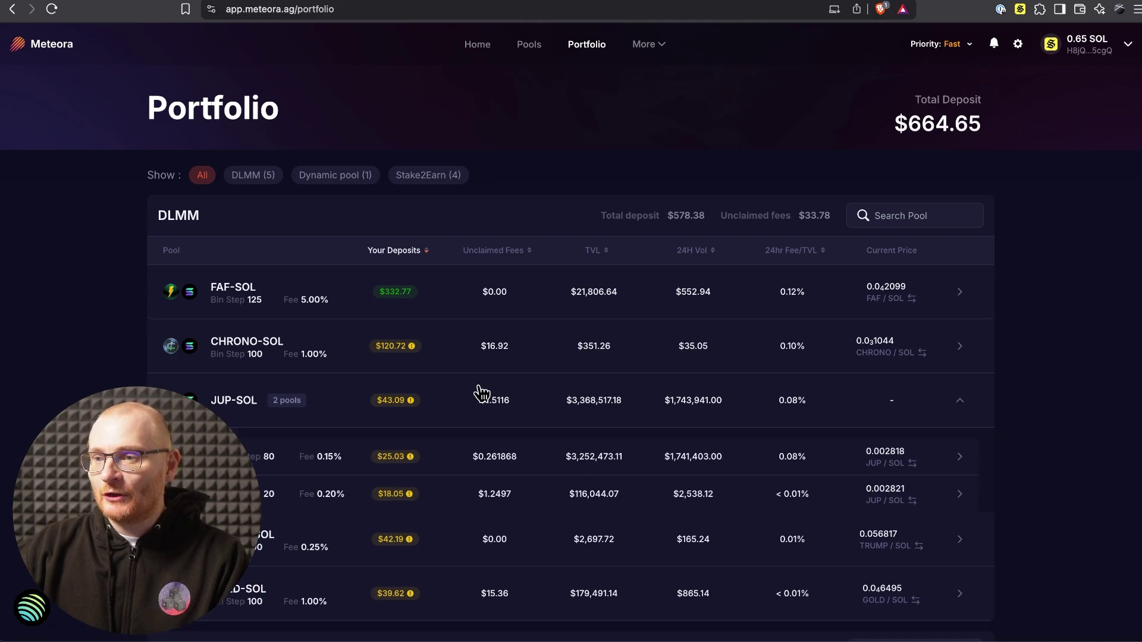
{"action": "scroll", "coordinate": [503, 392], "scroll_direction": "down", "scroll_amount": 3}
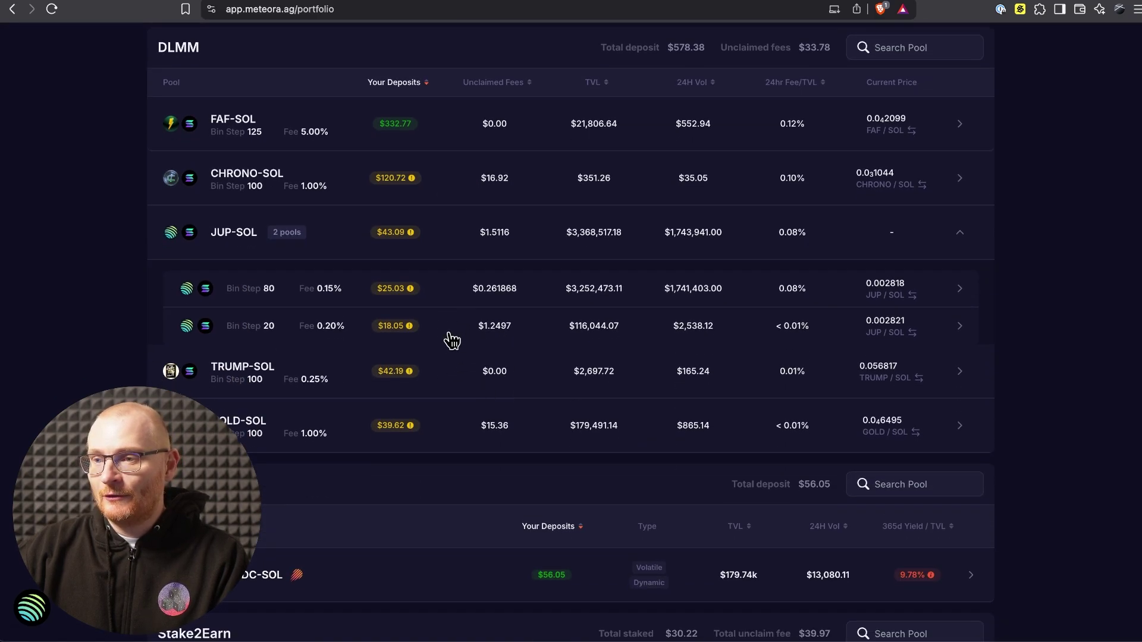
Withdraw and close all positions in the GOLD-SOL pool, approving the wallet transactions.
{"action": "left_click", "coordinate": [448, 435]}
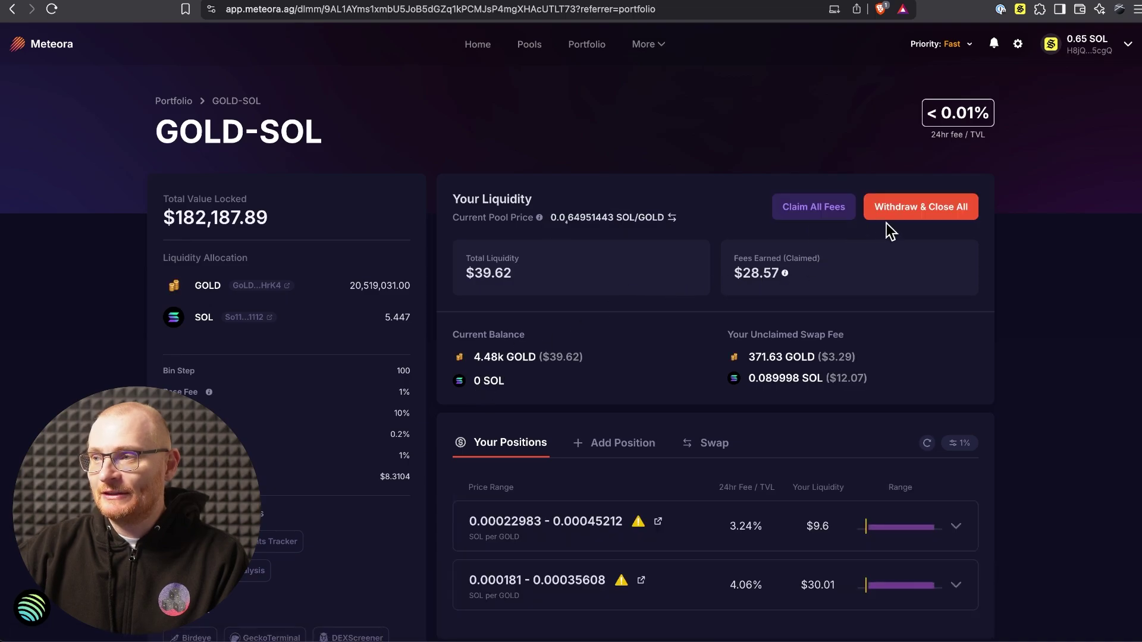
{"action": "left_click", "coordinate": [918, 210]}
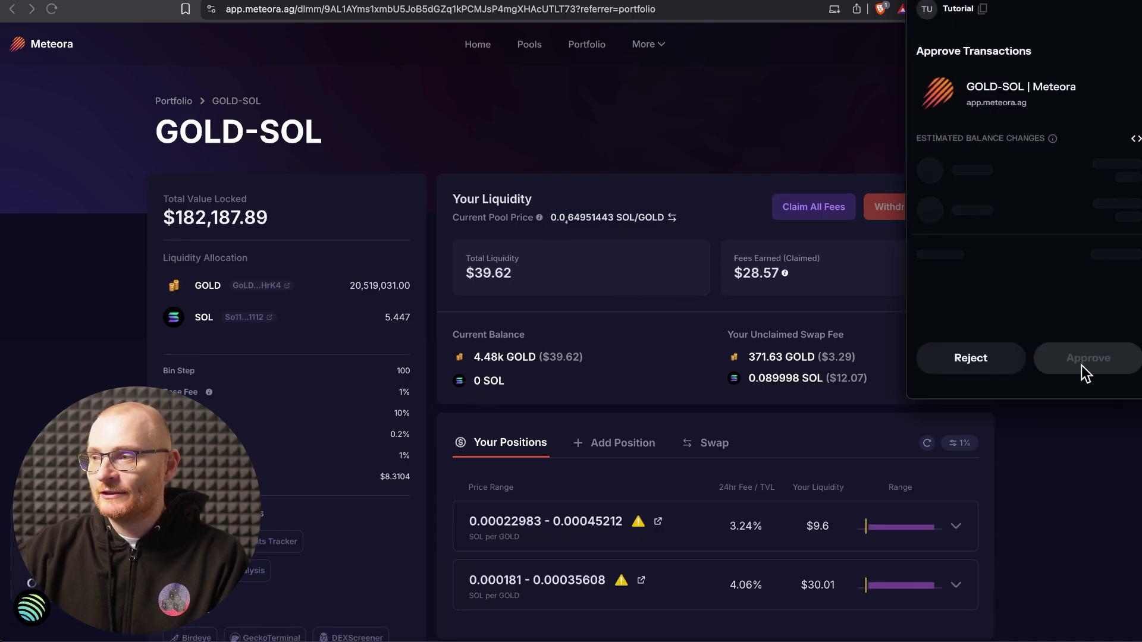
{"action": "left_click", "coordinate": [1082, 372]}
Swap the full GOLD wallet balance to SOL through the Jupiter widget, approve the transaction and close the widget.
{"action": "scroll", "coordinate": [1088, 381], "scroll_direction": "down", "scroll_amount": 8}
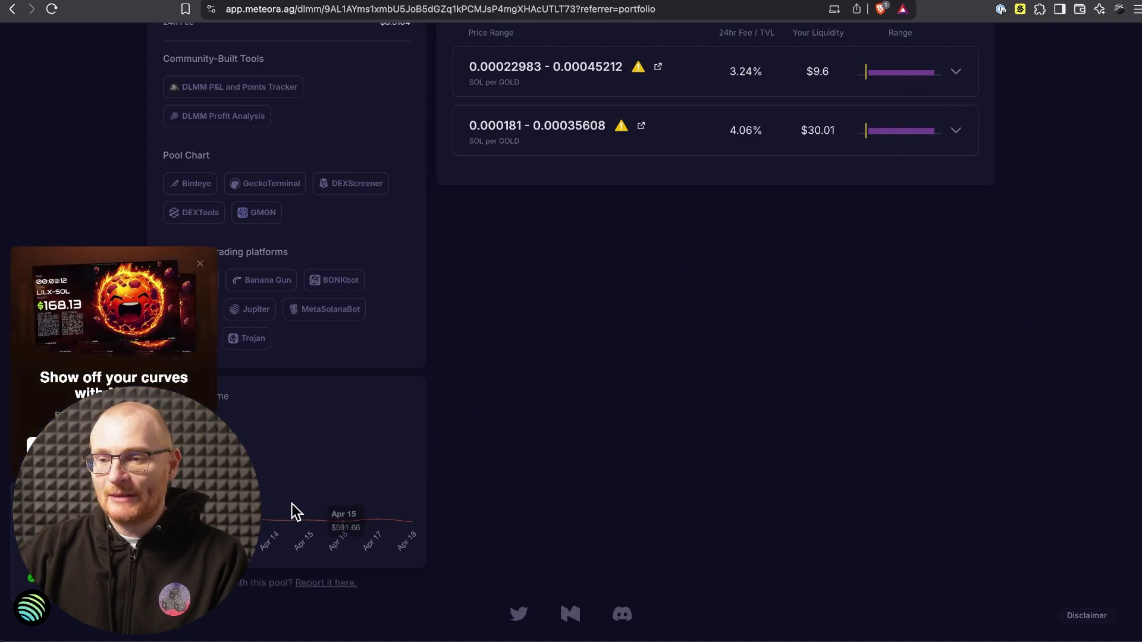
{"action": "left_click", "coordinate": [33, 610]}
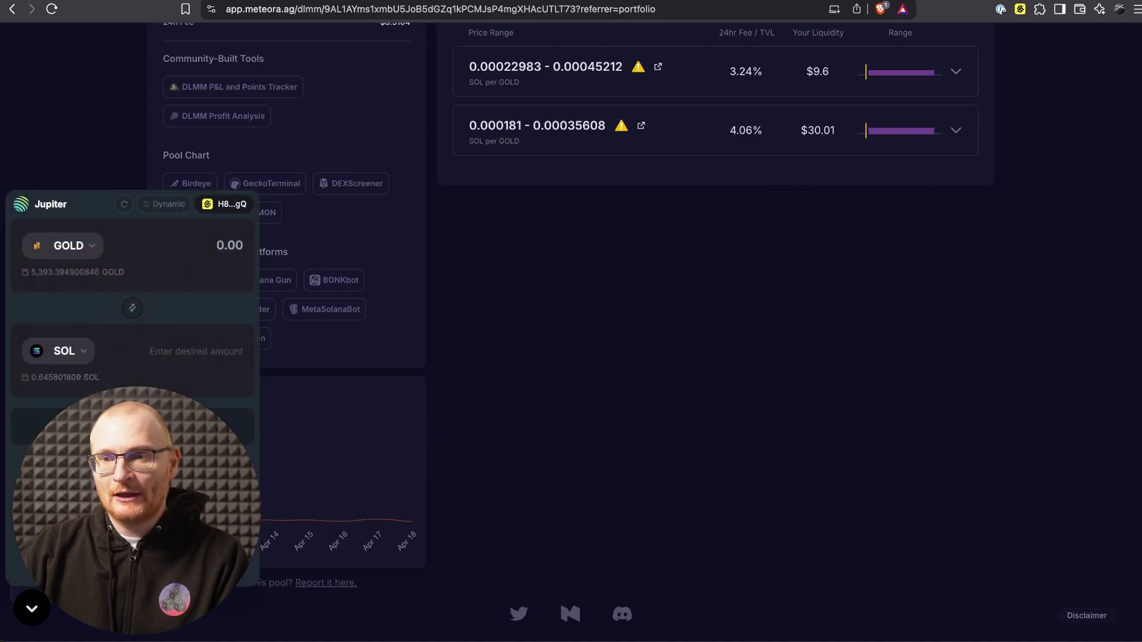
{"action": "left_click", "coordinate": [82, 276]}
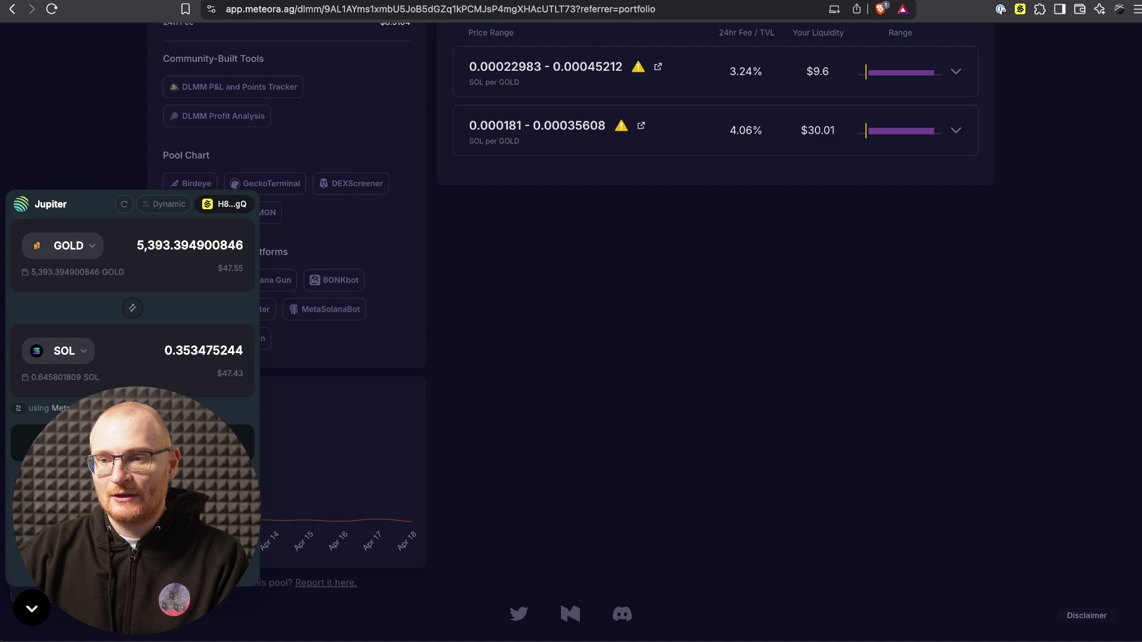
{"action": "left_click", "coordinate": [132, 443]}
{"action": "left_click", "coordinate": [133, 523]}
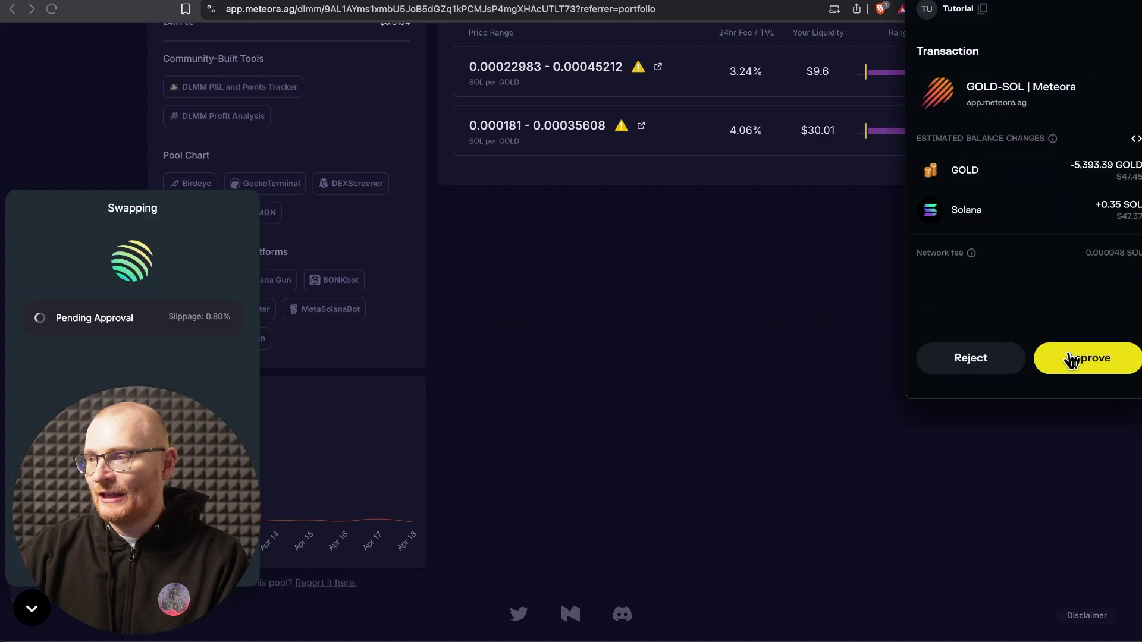
{"action": "left_click", "coordinate": [1071, 359]}
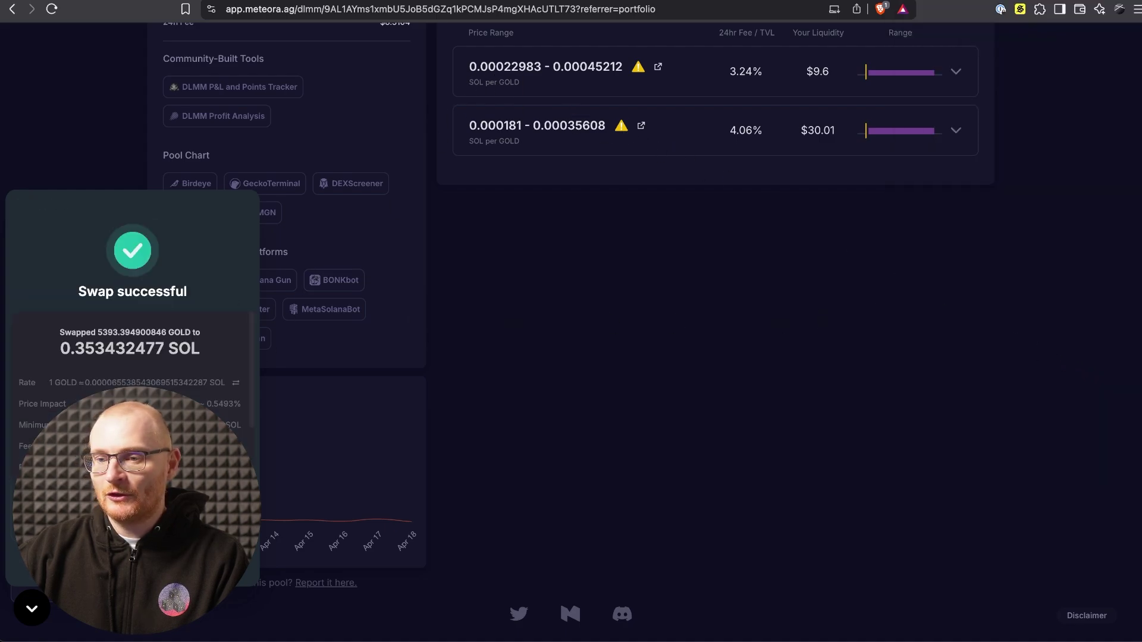
{"action": "left_click", "coordinate": [35, 607]}
{"action": "scroll", "coordinate": [630, 146], "scroll_direction": "up", "scroll_amount": 8}
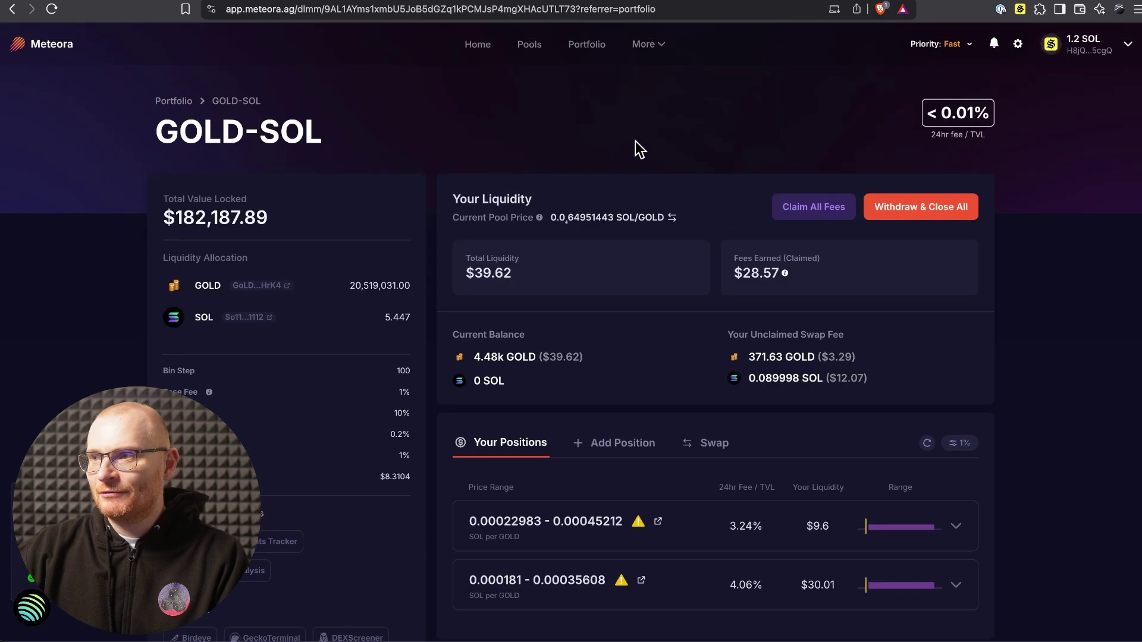
From the Meteora portfolio, withdraw and close all positions in the TRUMP-SOL pool, approving the wallet transaction.
{"action": "left_click", "coordinate": [593, 50]}
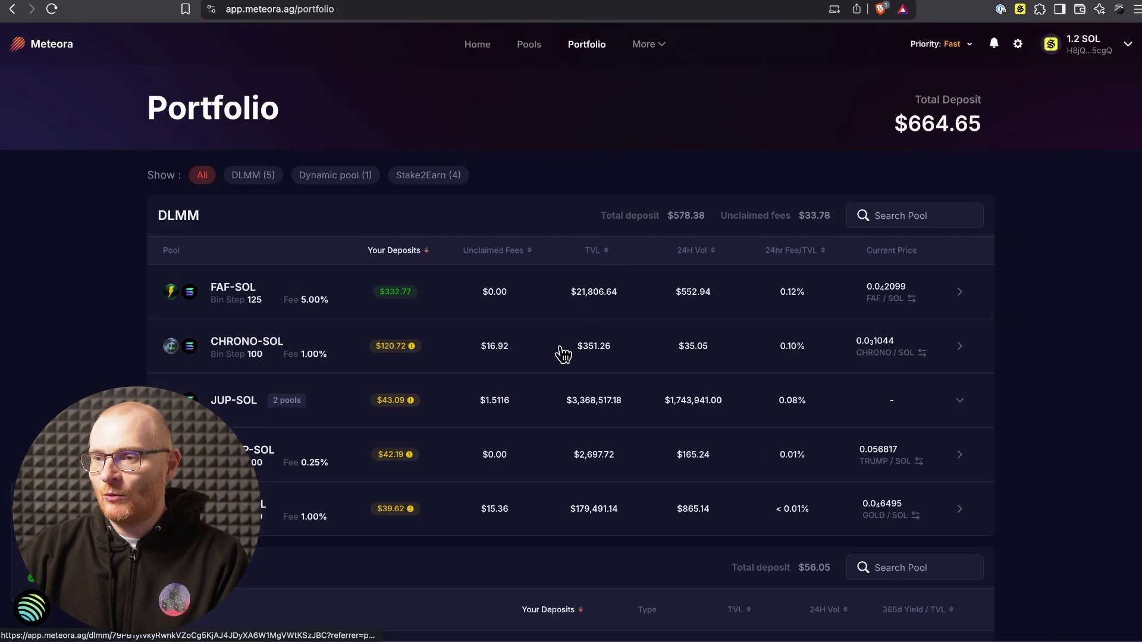
{"action": "left_click", "coordinate": [527, 402]}
{"action": "scroll", "coordinate": [543, 383], "scroll_direction": "down", "scroll_amount": 3}
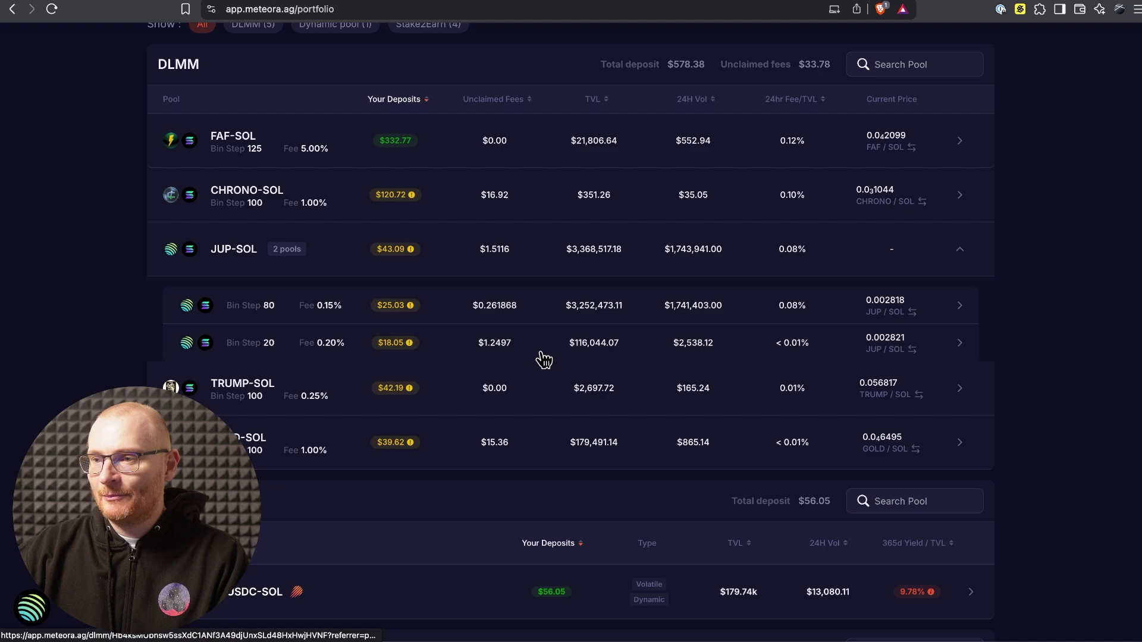
{"action": "left_click", "coordinate": [531, 399]}
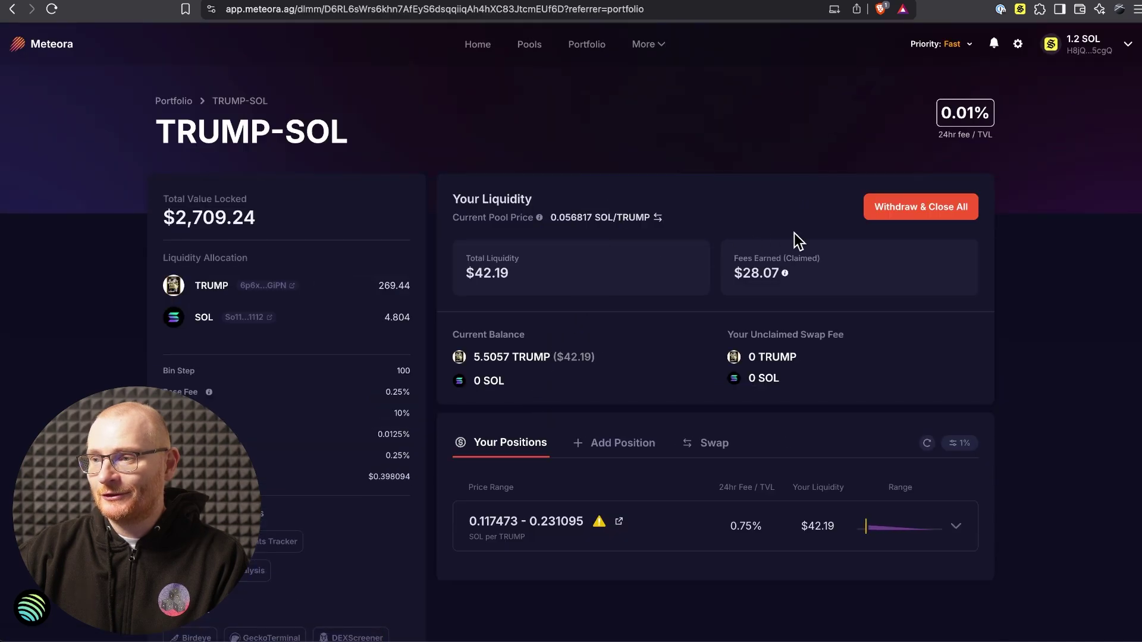
{"action": "left_click", "coordinate": [931, 213]}
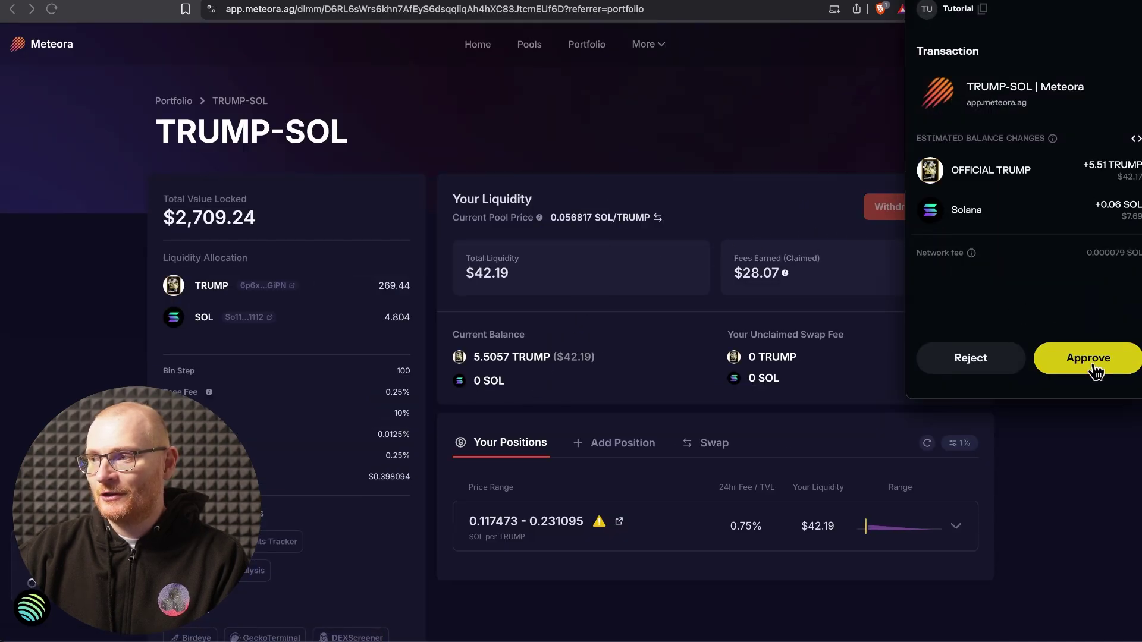
{"action": "left_click", "coordinate": [1129, 359]}
Swap the full TRUMP wallet balance to SOL through the Jupiter widget and approve the transaction.
{"action": "left_click", "coordinate": [24, 612]}
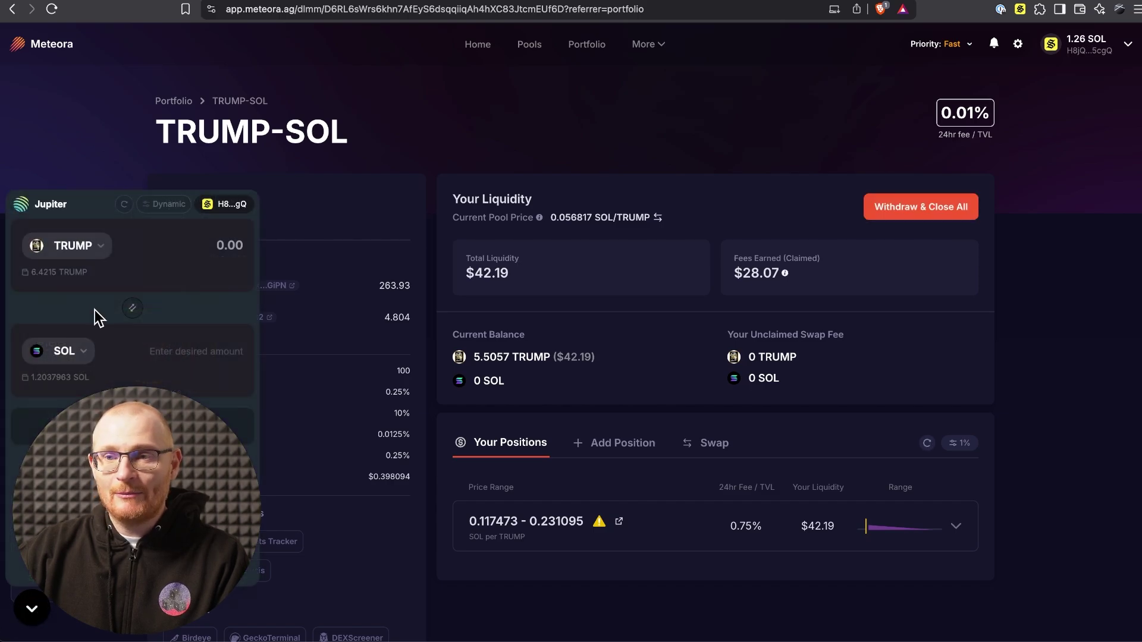
{"action": "left_click", "coordinate": [71, 279]}
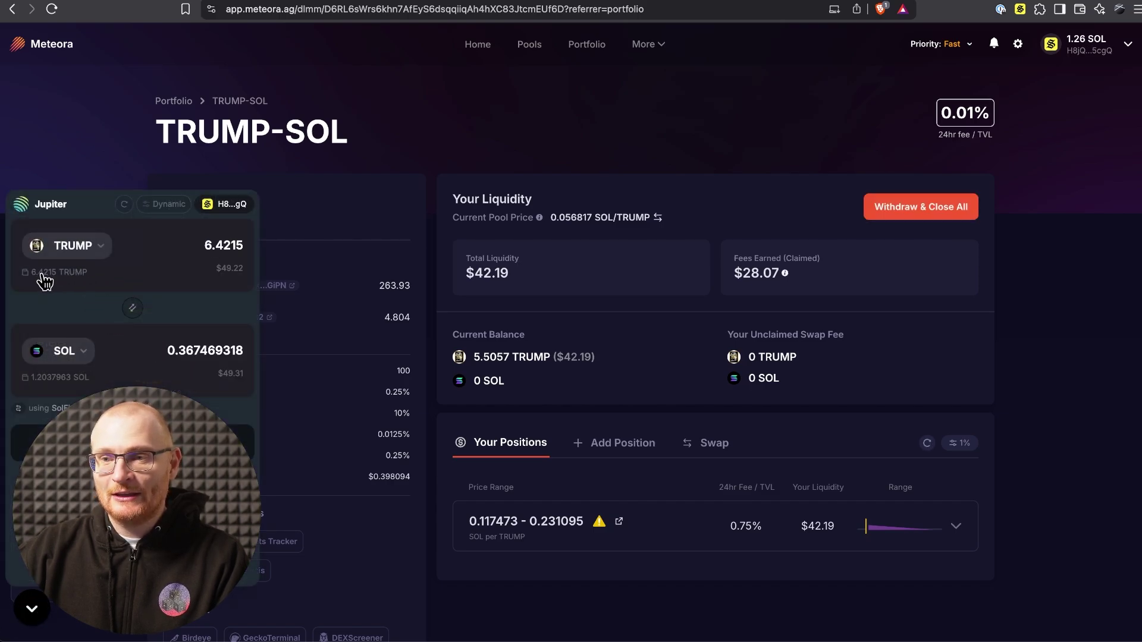
{"action": "left_click", "coordinate": [132, 443]}
{"action": "left_click", "coordinate": [132, 446]}
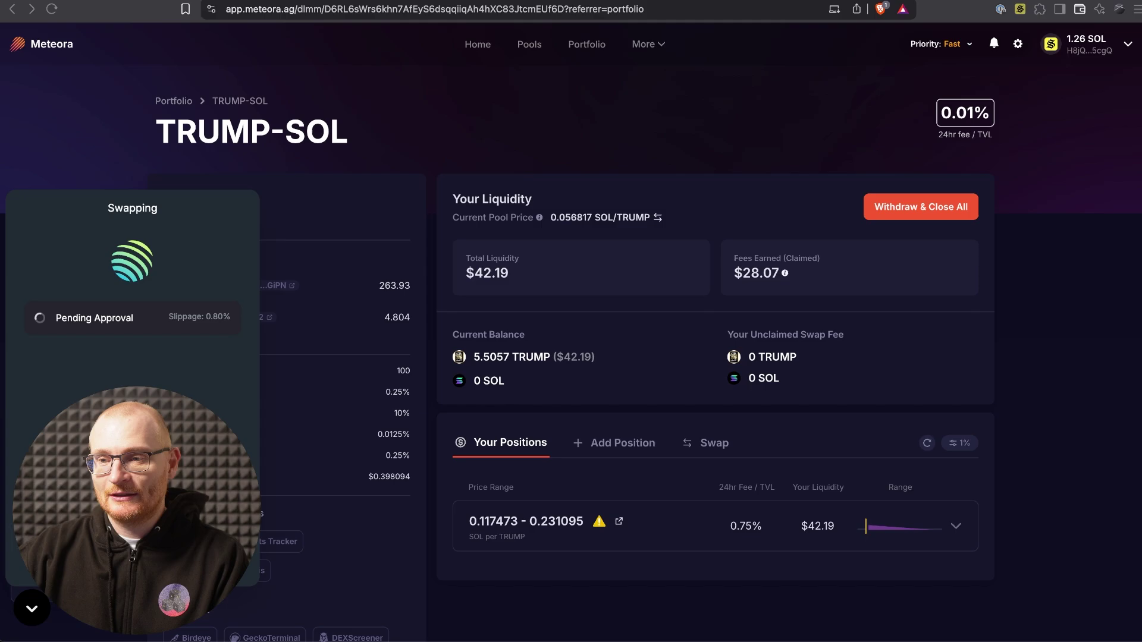
{"action": "left_click", "coordinate": [1088, 358]}
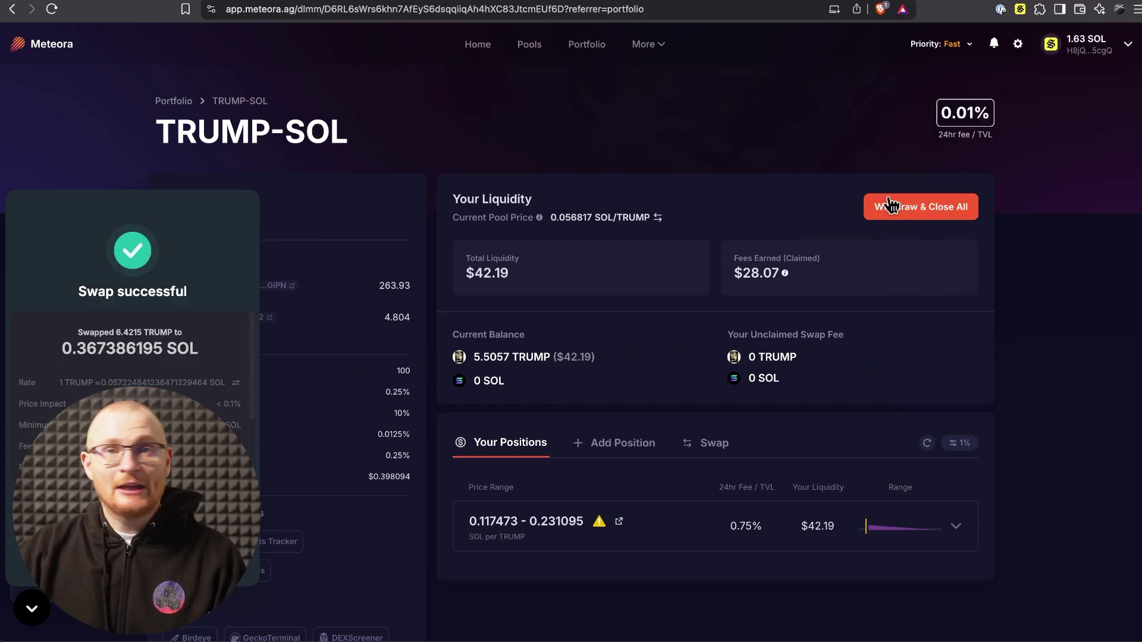
Open Kamino in a new browser tab and go to its Liquidity vaults.
{"action": "key", "text": "super+t"}
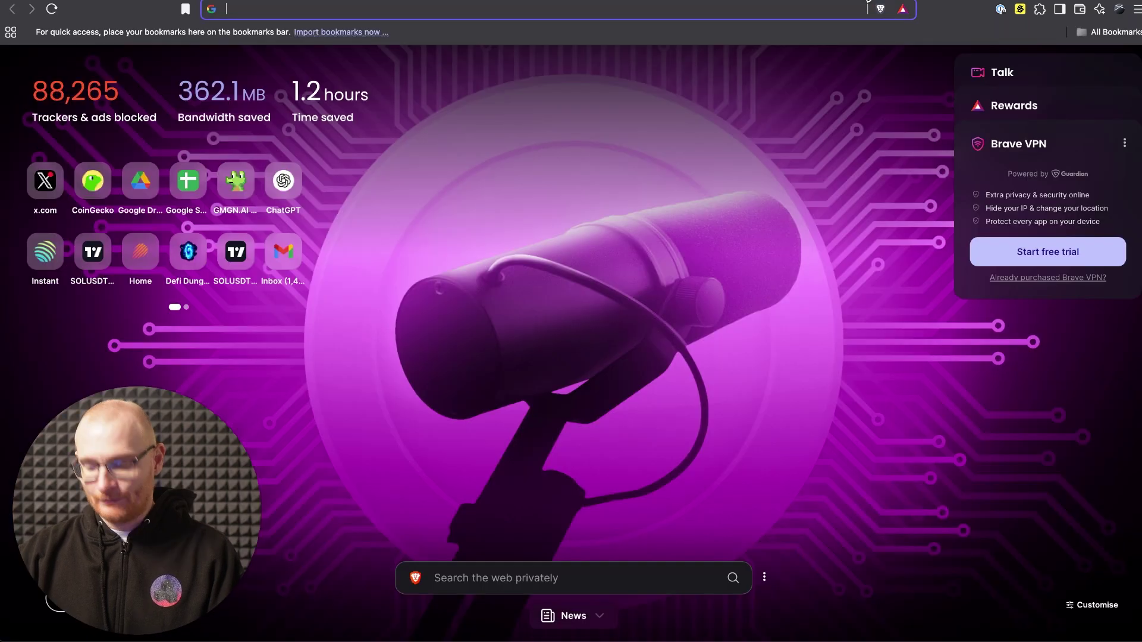
{"action": "type", "text": "kamin"}
{"action": "key", "text": "Return"}
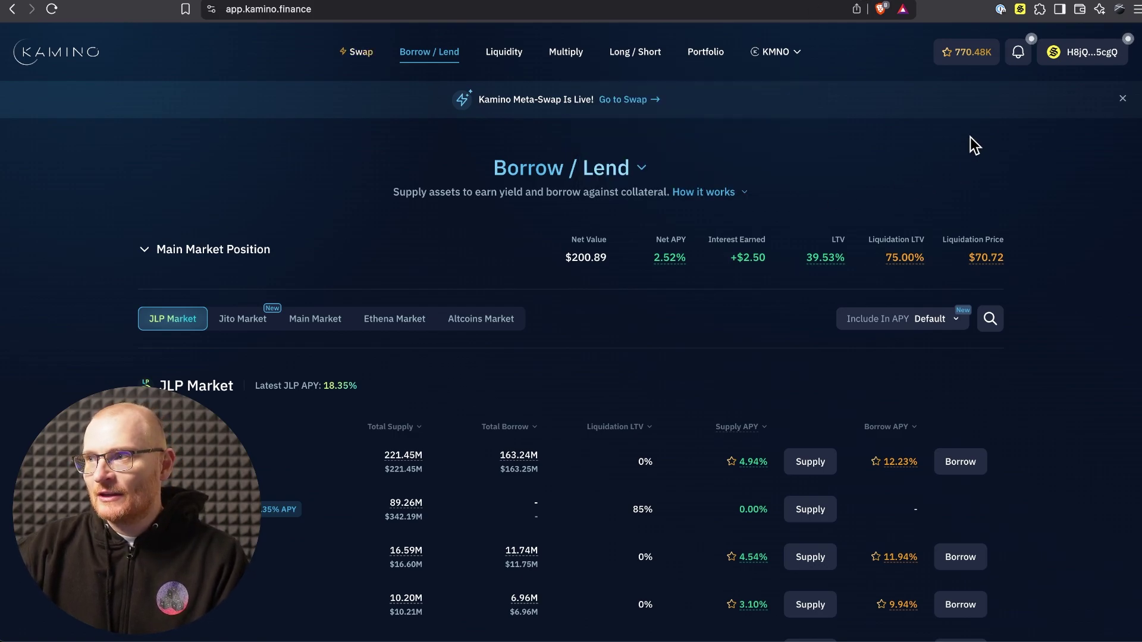
{"action": "left_click", "coordinate": [519, 63]}
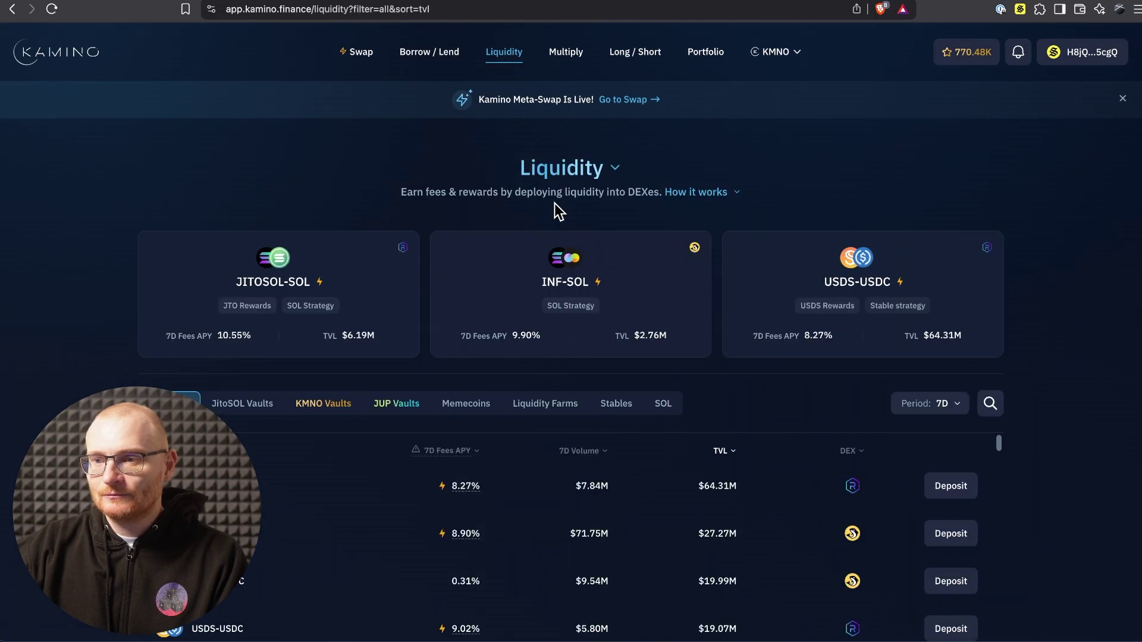
Search the Kamino liquidity vaults for "eur" and open the EURC-SOL vault.
{"action": "scroll", "coordinate": [556, 213], "scroll_direction": "down", "scroll_amount": 1}
{"action": "scroll", "coordinate": [797, 321], "scroll_direction": "down", "scroll_amount": 3}
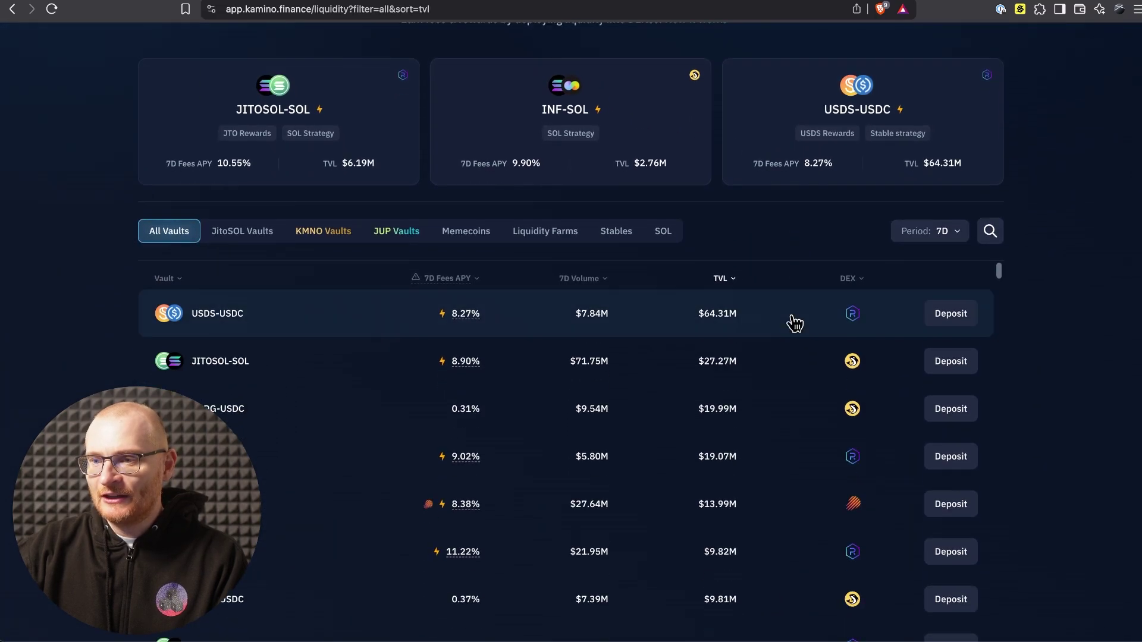
{"action": "left_click", "coordinate": [991, 233]}
{"action": "type", "text": "eur"}
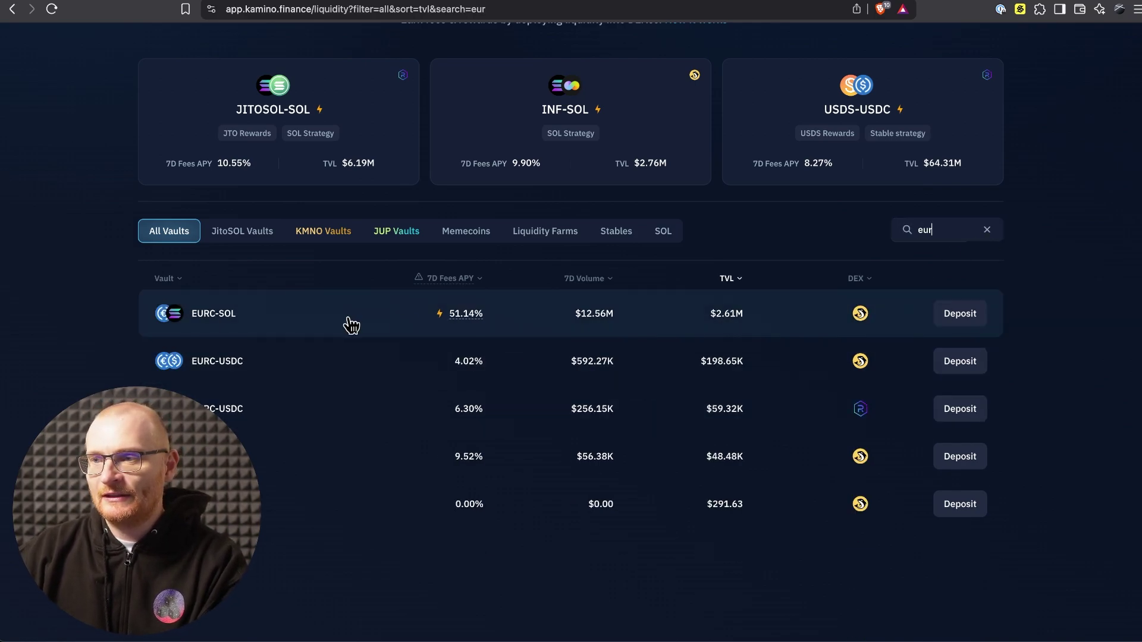
{"action": "left_click", "coordinate": [242, 321]}
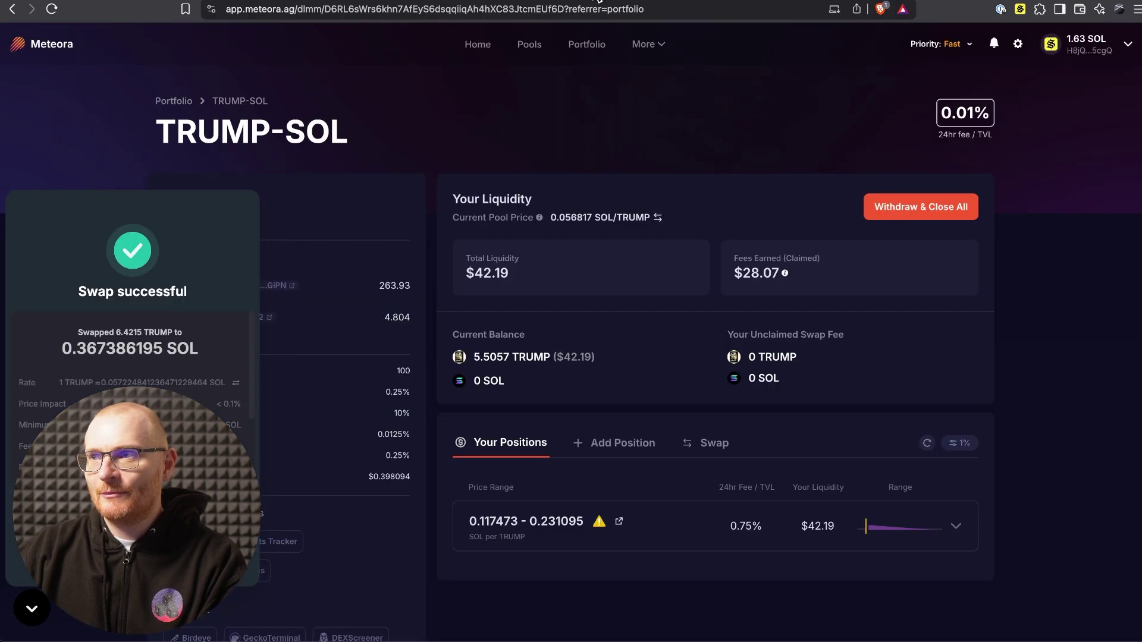
Return to the Meteora portfolio, close the Jupiter widget and check the Dynamic Pool's yield information.
{"action": "left_click", "coordinate": [584, 45]}
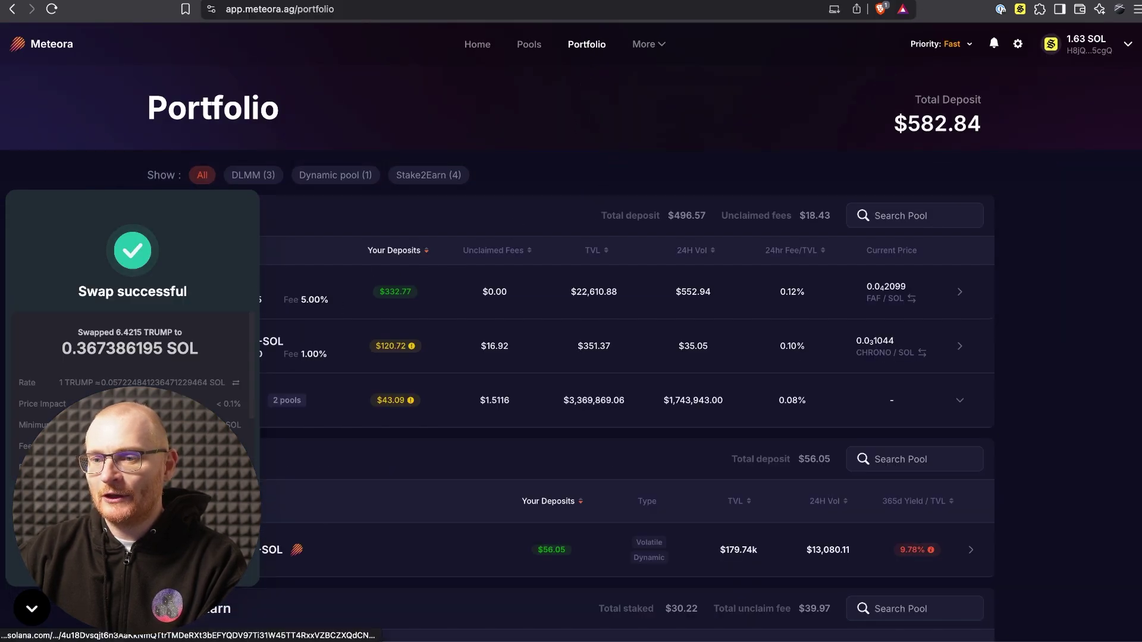
{"action": "left_click", "coordinate": [33, 609]}
{"action": "scroll", "coordinate": [513, 309], "scroll_direction": "down", "scroll_amount": 5}
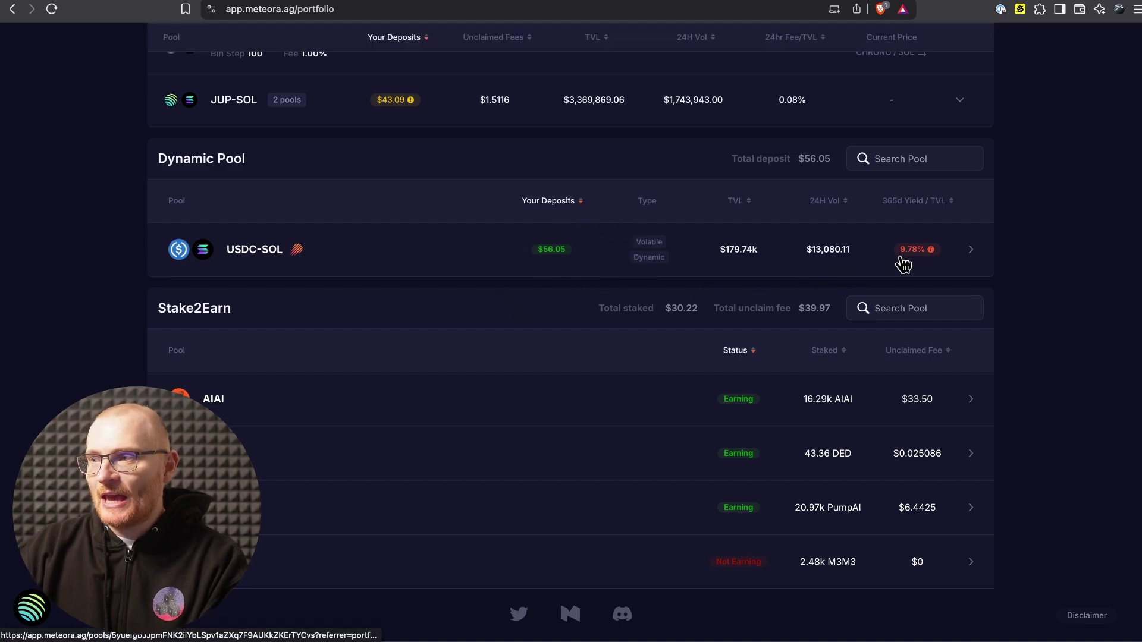
{"action": "mouse_move", "coordinate": [932, 252]}
{"action": "scroll", "coordinate": [934, 260], "scroll_direction": "up", "scroll_amount": 1}
{"action": "scroll", "coordinate": [934, 260], "scroll_direction": "up", "scroll_amount": 1}
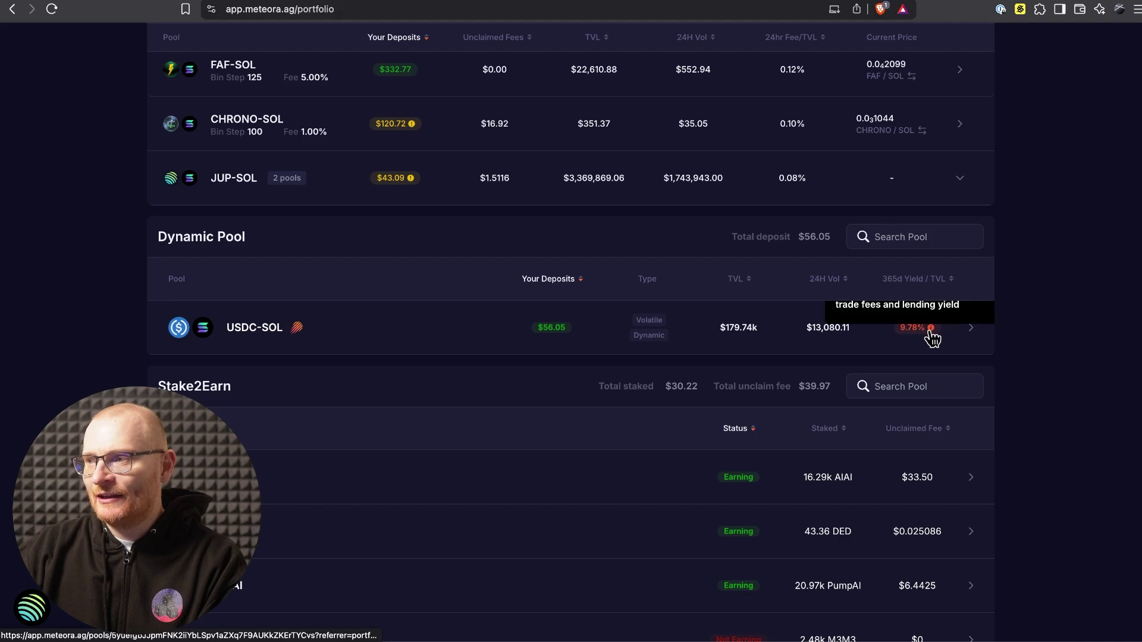
Withdraw the full LP token balance from the USDC-SOL dynamic pool and approve the wallet transaction.
{"action": "left_click", "coordinate": [462, 343]}
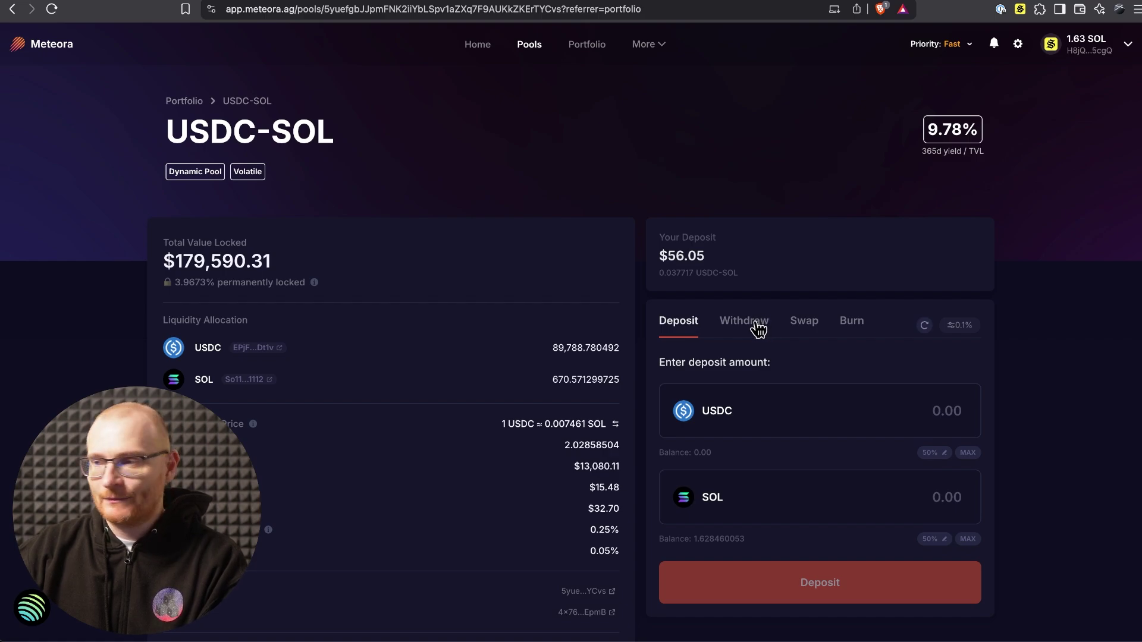
{"action": "left_click", "coordinate": [760, 328]}
{"action": "left_click", "coordinate": [968, 455]}
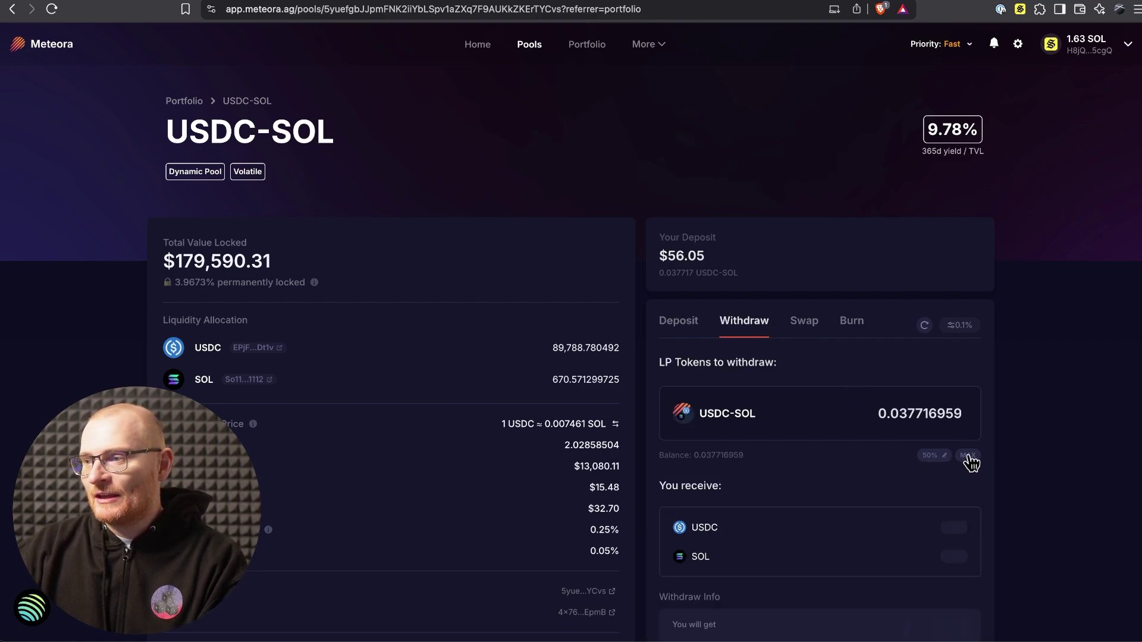
{"action": "scroll", "coordinate": [944, 439], "scroll_direction": "down", "scroll_amount": 5}
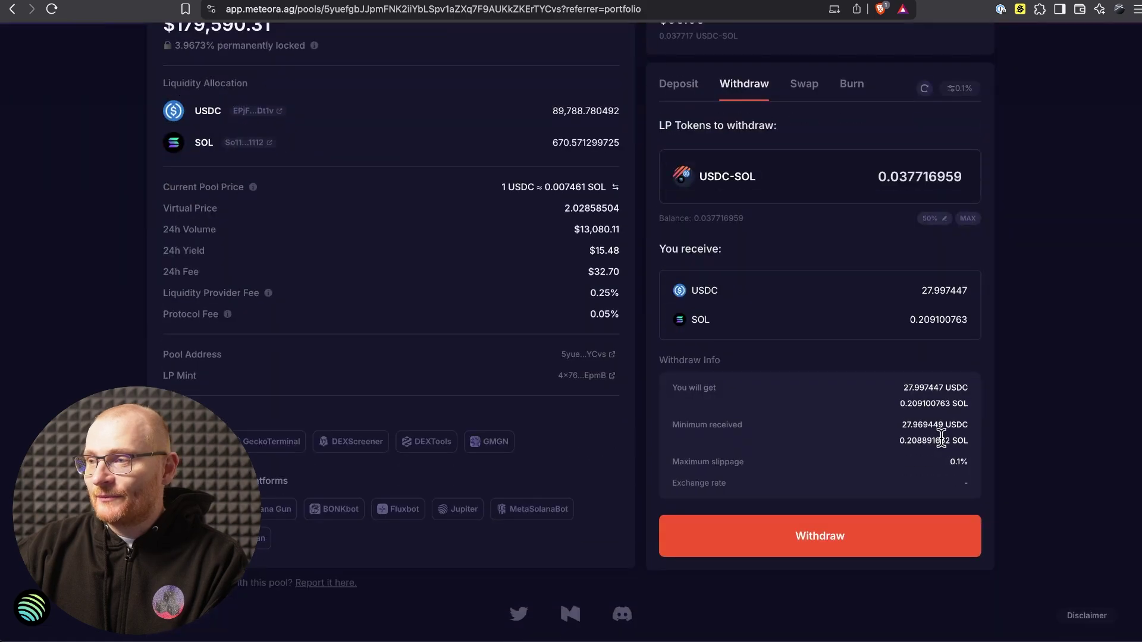
{"action": "left_click", "coordinate": [845, 568]}
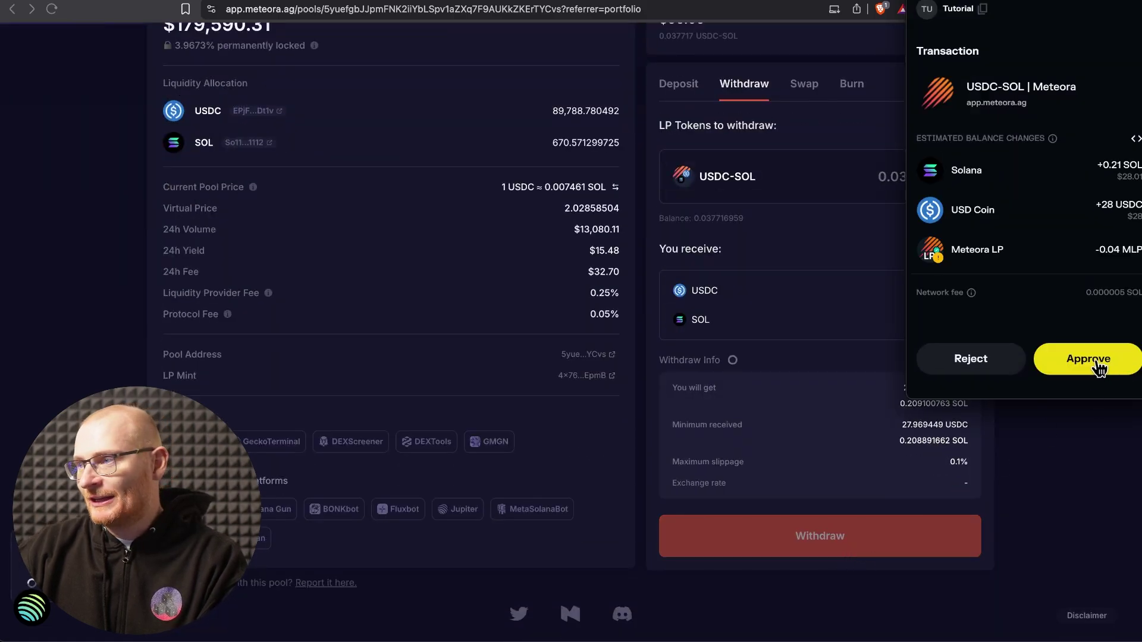
{"action": "left_click", "coordinate": [1098, 367]}
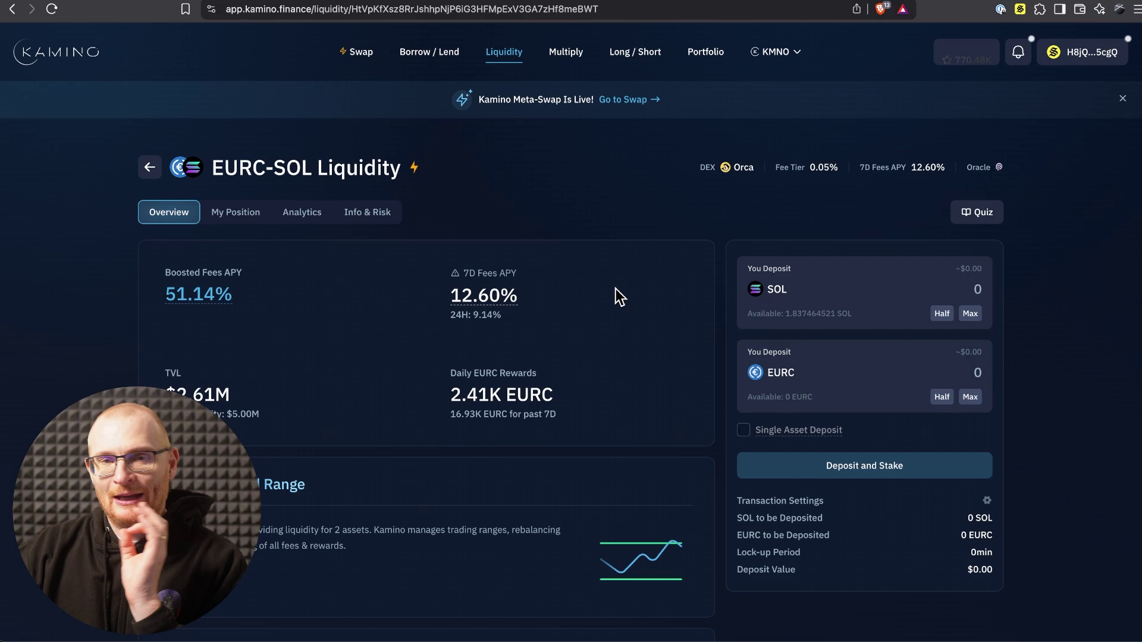
Switch to Kamino, review the EURC-SOL vault's strategy and APY details, and enter a deposit of 50 EURC.
{"action": "scroll", "coordinate": [609, 289], "scroll_direction": "down", "scroll_amount": 2}
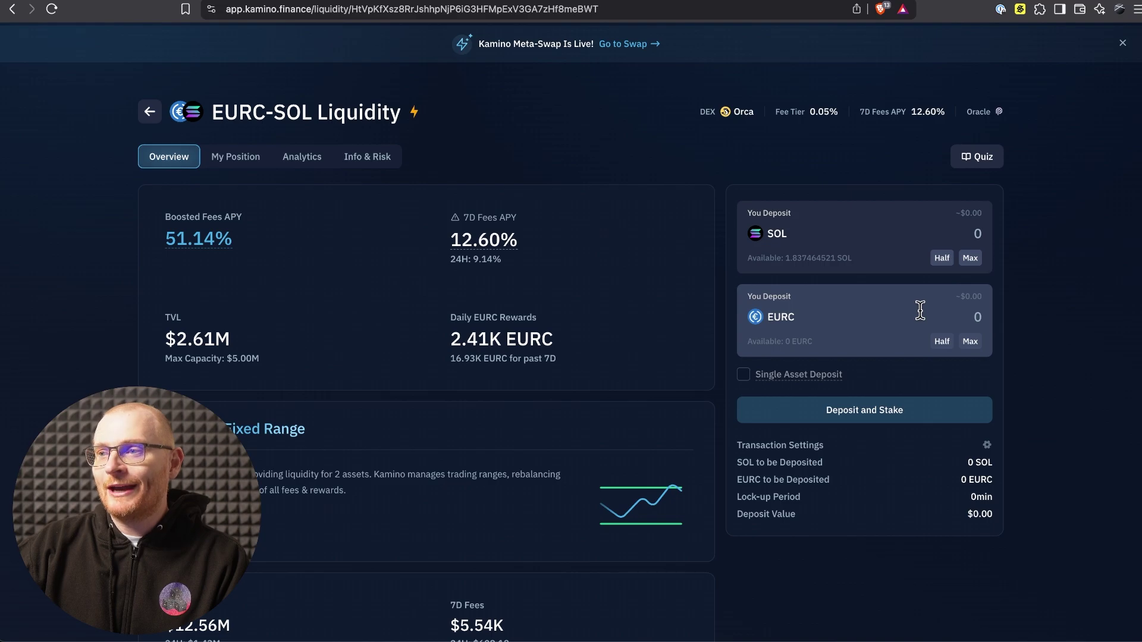
{"action": "scroll", "coordinate": [833, 393], "scroll_direction": "down", "scroll_amount": 5}
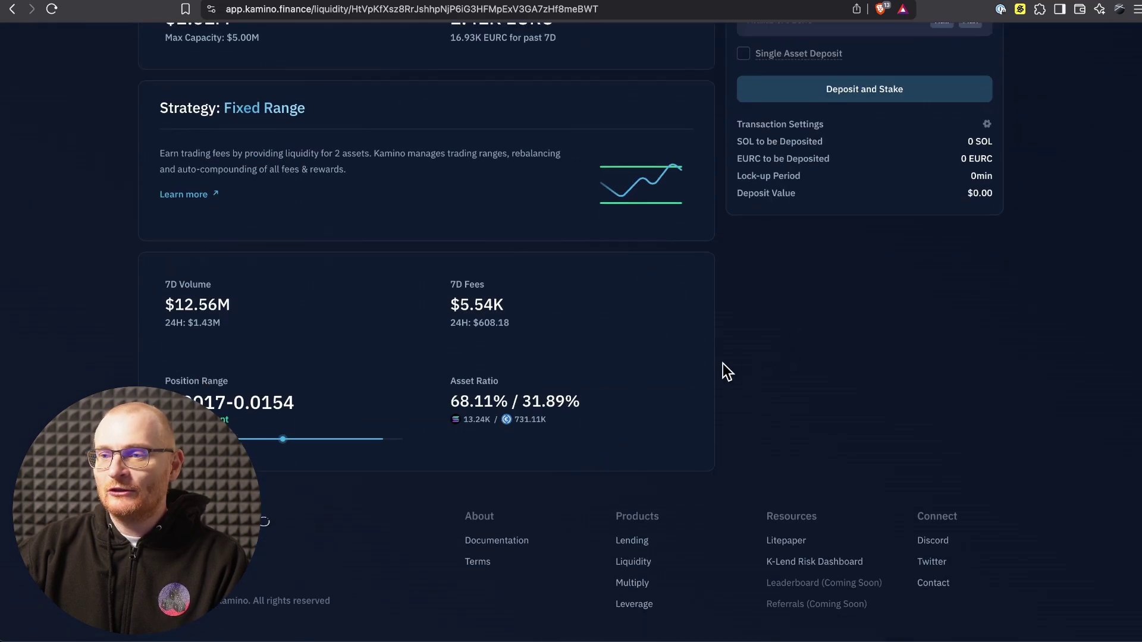
{"action": "scroll", "coordinate": [633, 265], "scroll_direction": "up", "scroll_amount": 6}
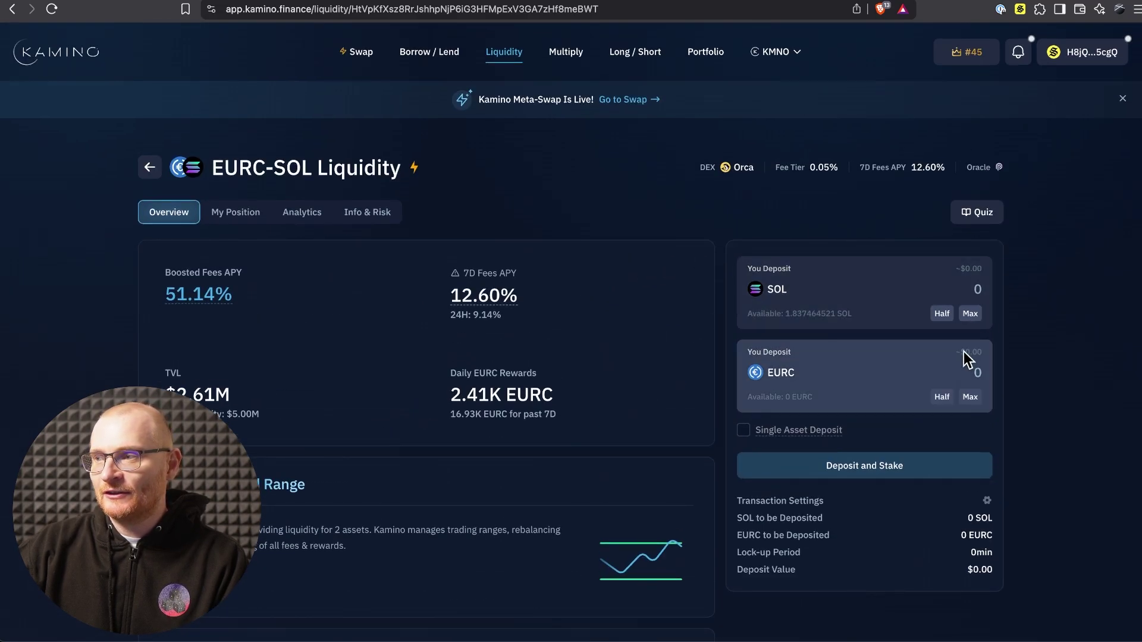
{"action": "left_click", "coordinate": [958, 368]}
{"action": "type", "text": "50"}
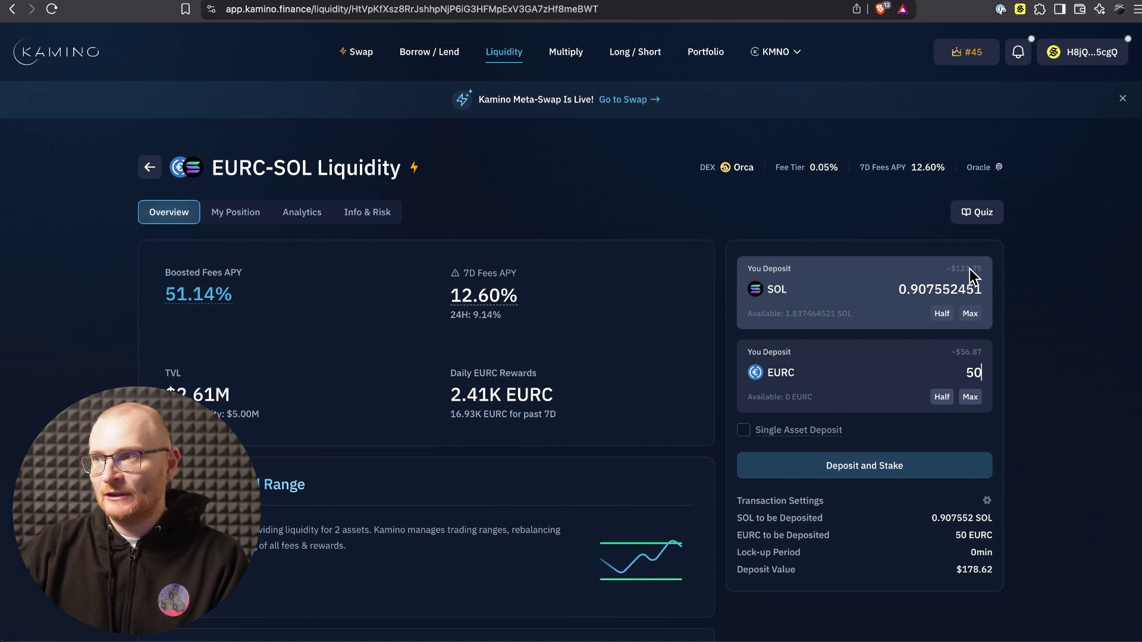
{"action": "mouse_move", "coordinate": [209, 300]}
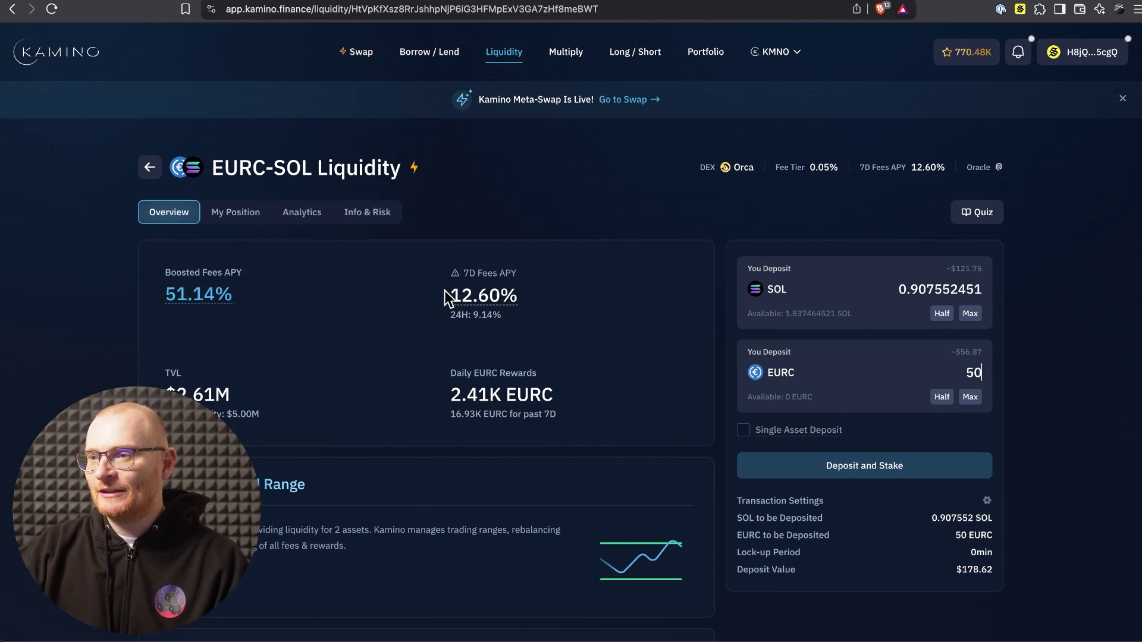
{"action": "mouse_move", "coordinate": [465, 305]}
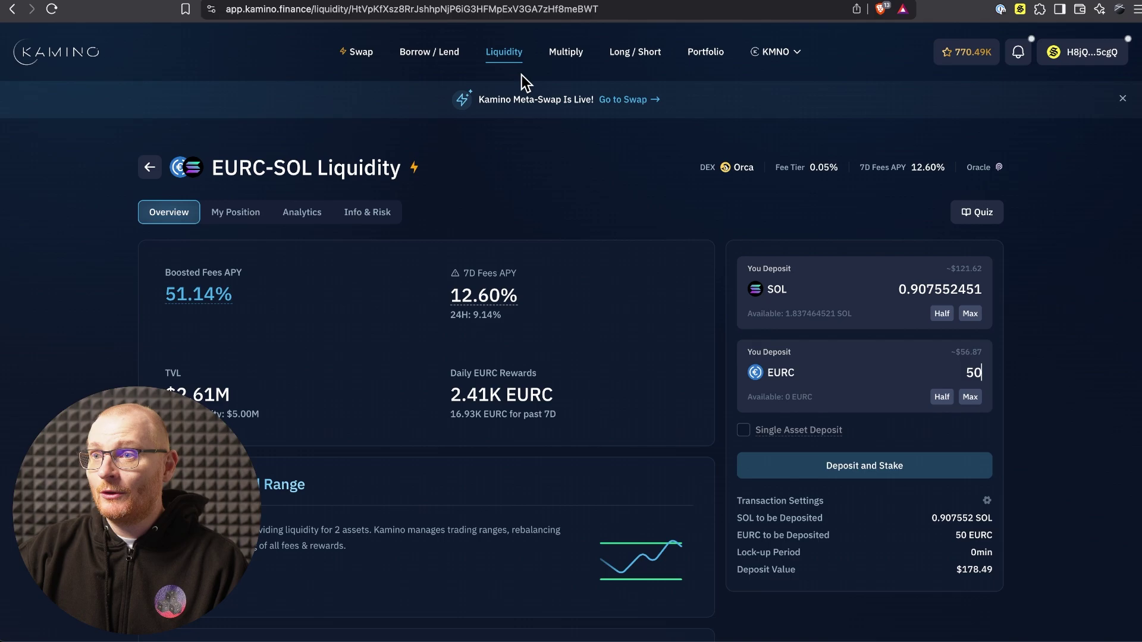
Open Kamino Swap in a new tab and connect the Solflare wallet, approving the connection.
{"action": "right_click", "coordinate": [363, 53]}
{"action": "left_click", "coordinate": [398, 58]}
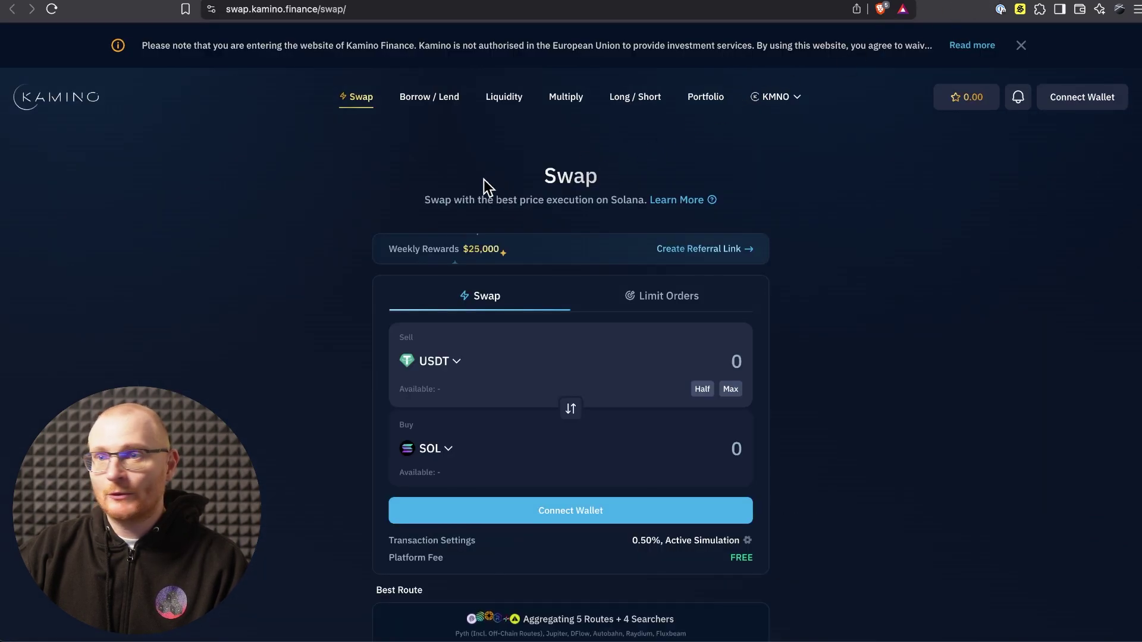
{"action": "left_click", "coordinate": [1063, 105]}
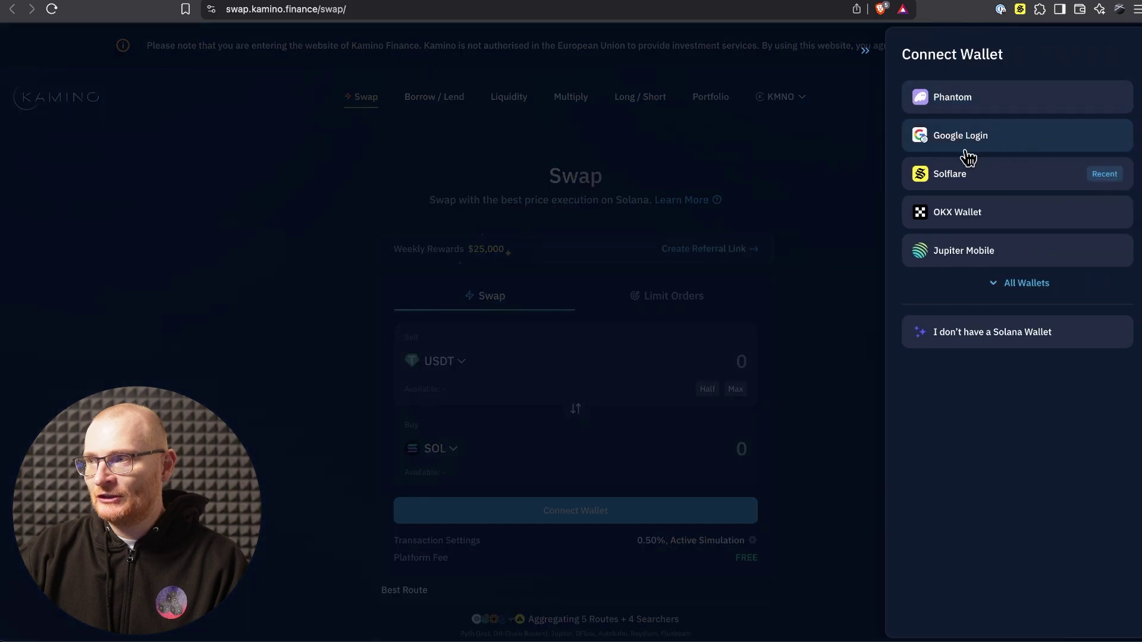
{"action": "left_click", "coordinate": [955, 176]}
{"action": "left_click", "coordinate": [1096, 369]}
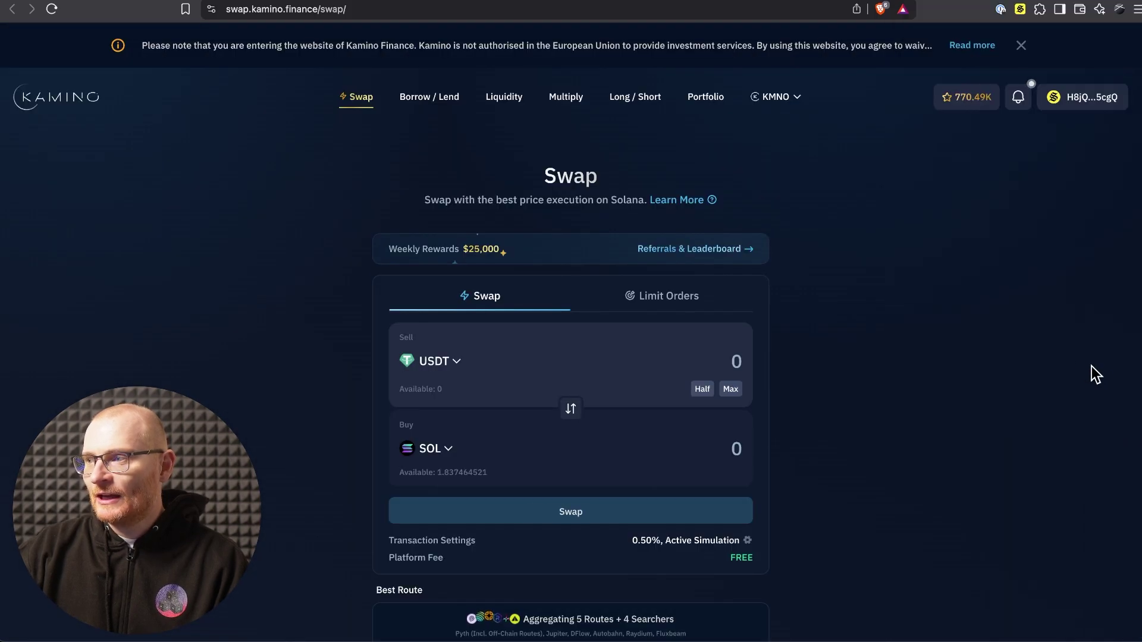
Swap the full USDC wallet balance to EURC on Kamino Swap and approve the transaction.
{"action": "scroll", "coordinate": [675, 312], "scroll_direction": "down", "scroll_amount": 3}
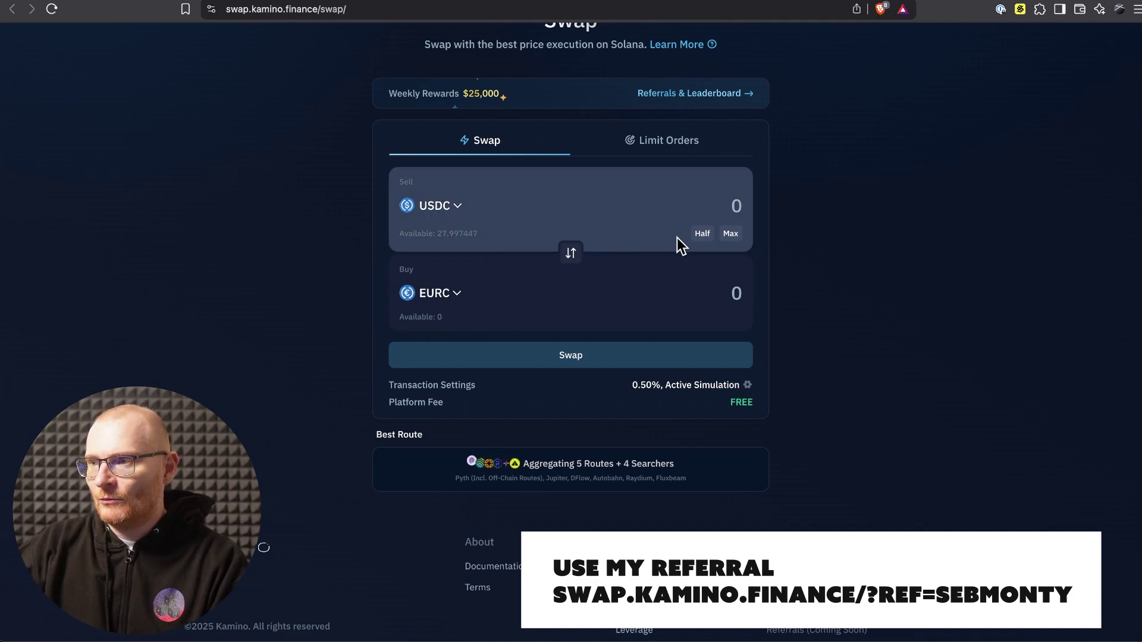
{"action": "left_click", "coordinate": [731, 234]}
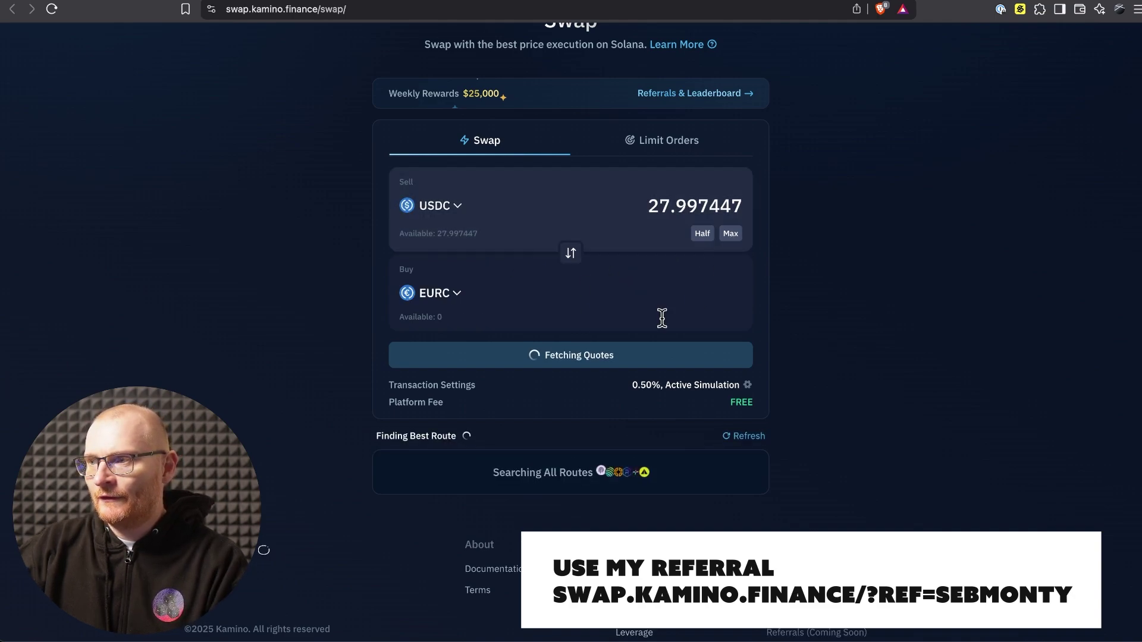
{"action": "left_click", "coordinate": [602, 362]}
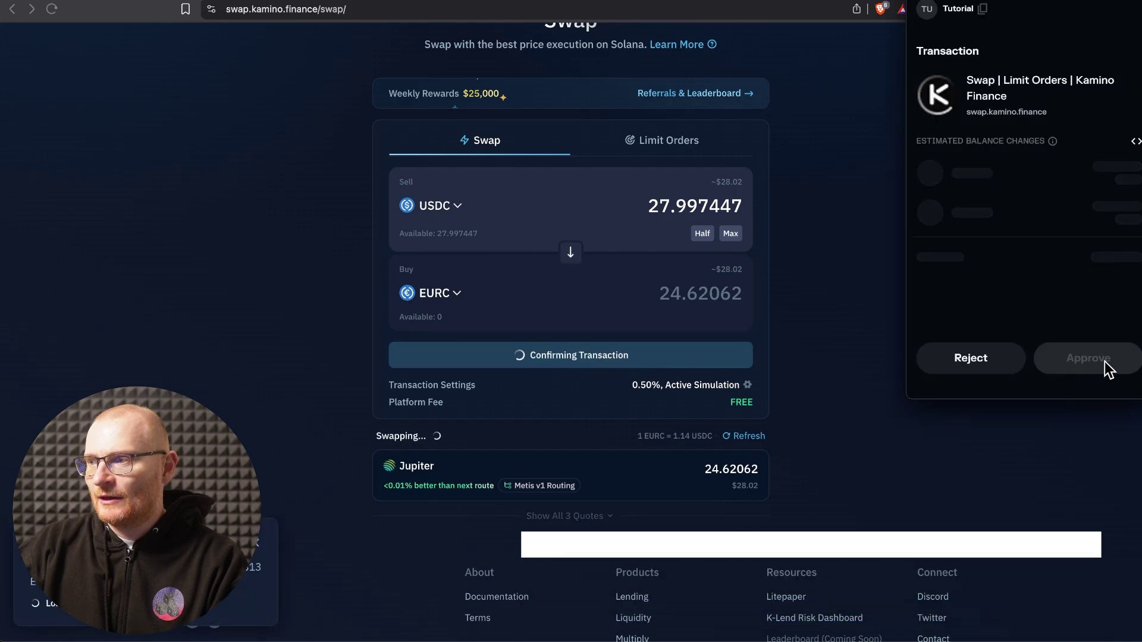
{"action": "left_click", "coordinate": [1097, 364]}
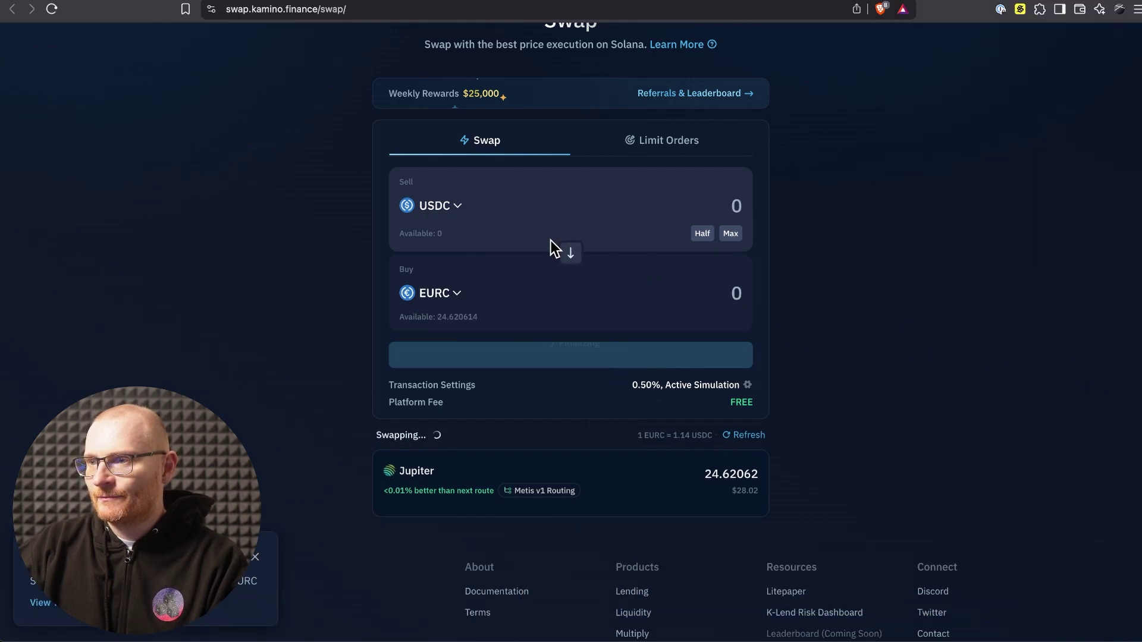
Swap the full balance of 2,777 MANEKI to EURC and approve the wallet transaction.
{"action": "left_click", "coordinate": [461, 212]}
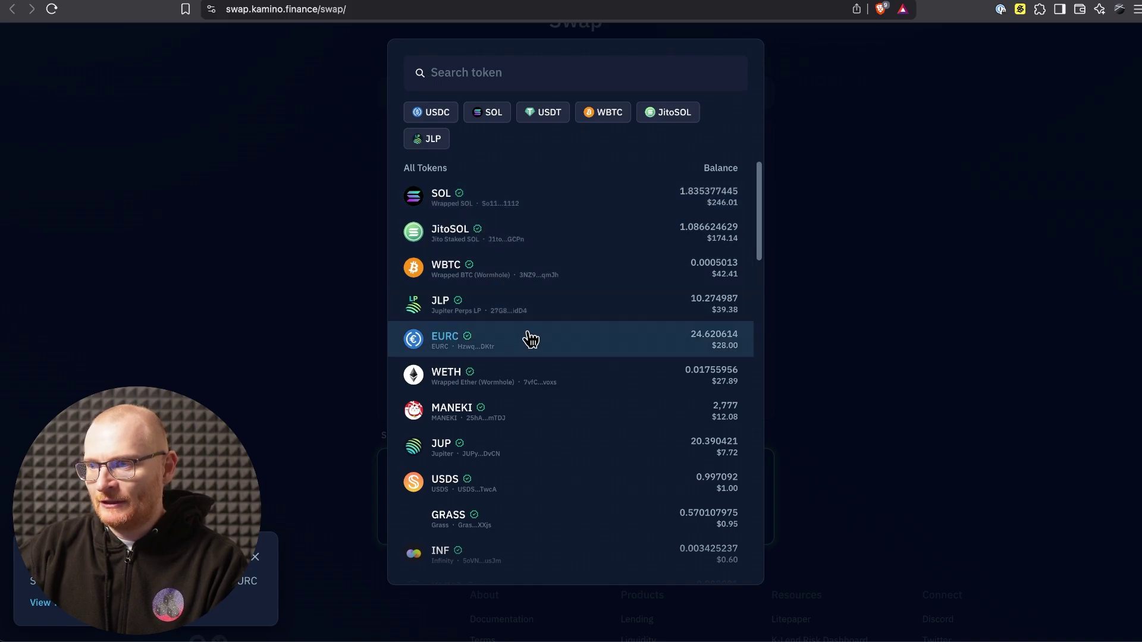
{"action": "left_click", "coordinate": [523, 412]}
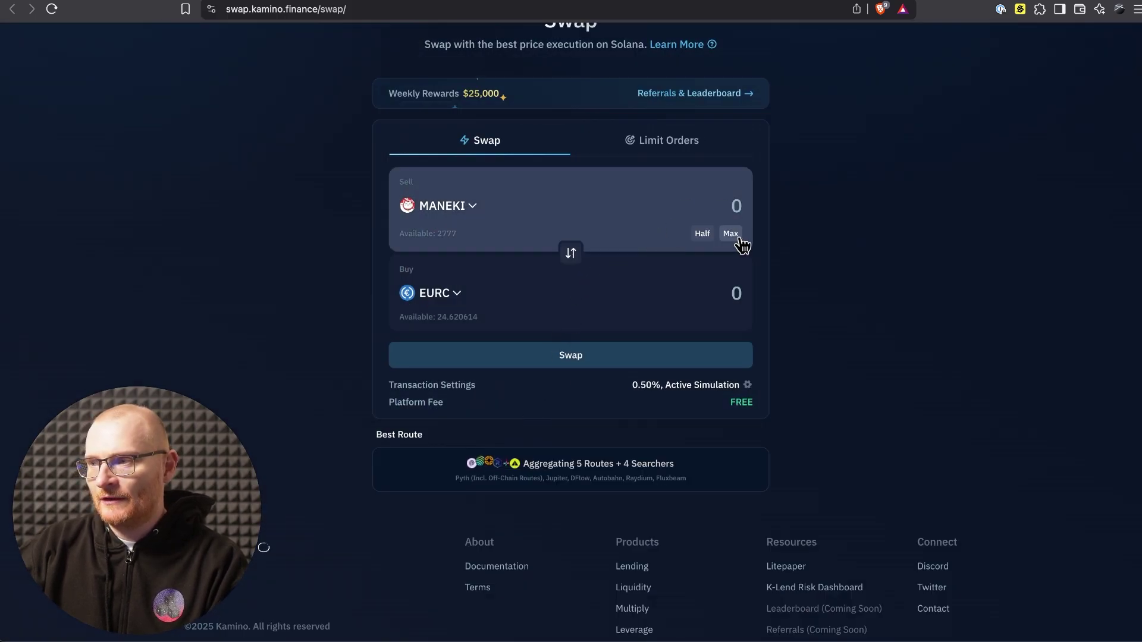
{"action": "left_click", "coordinate": [733, 235]}
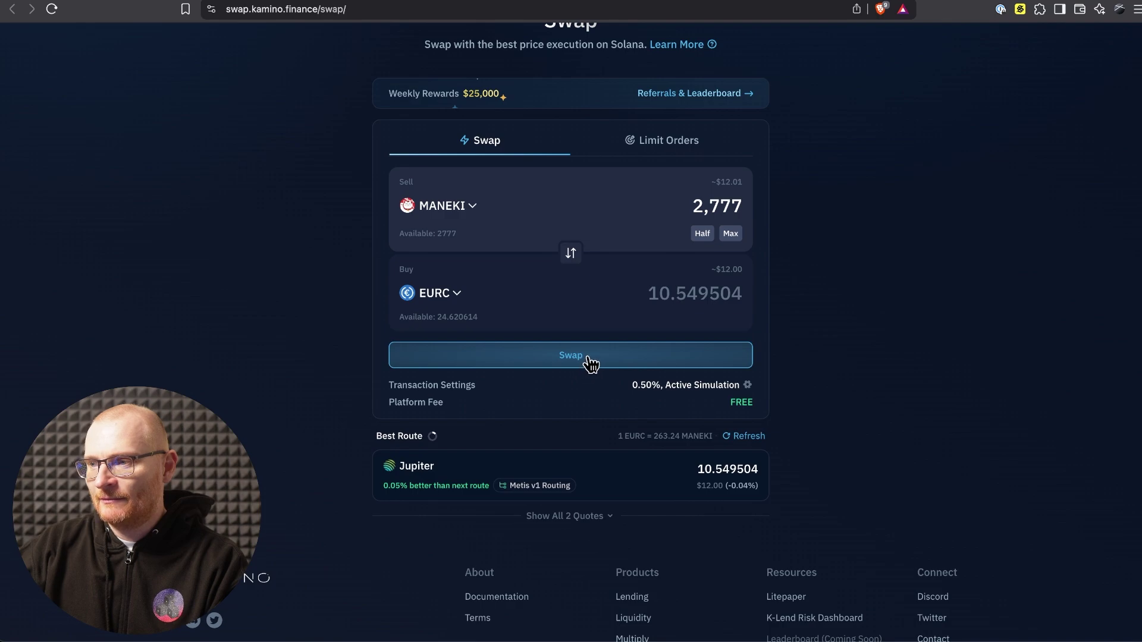
{"action": "left_click", "coordinate": [590, 359]}
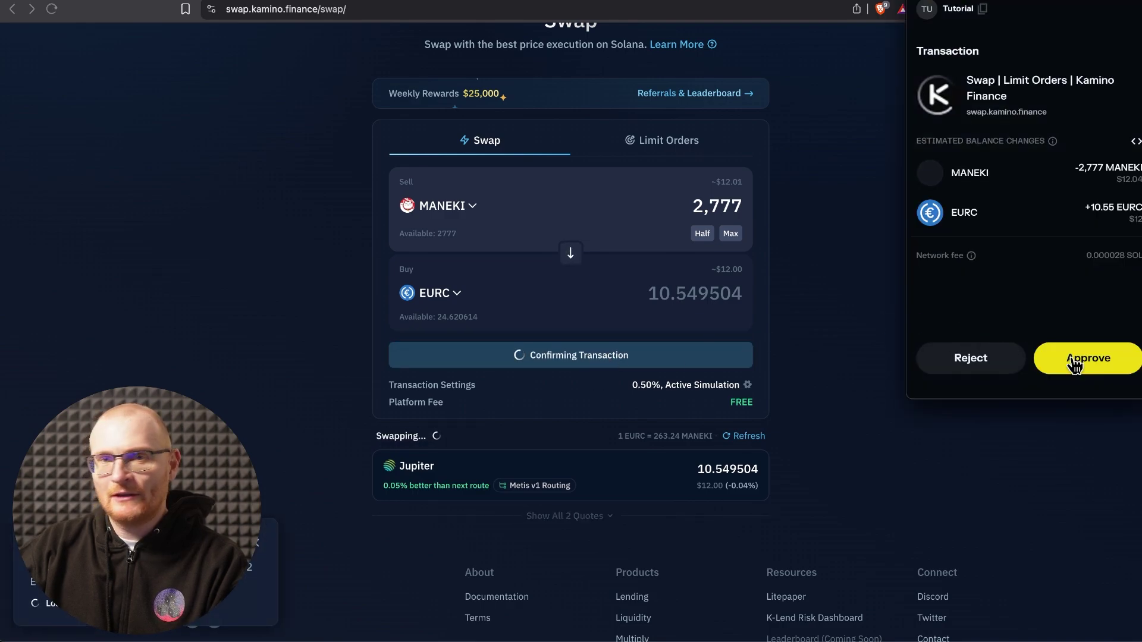
{"action": "left_click", "coordinate": [1075, 361]}
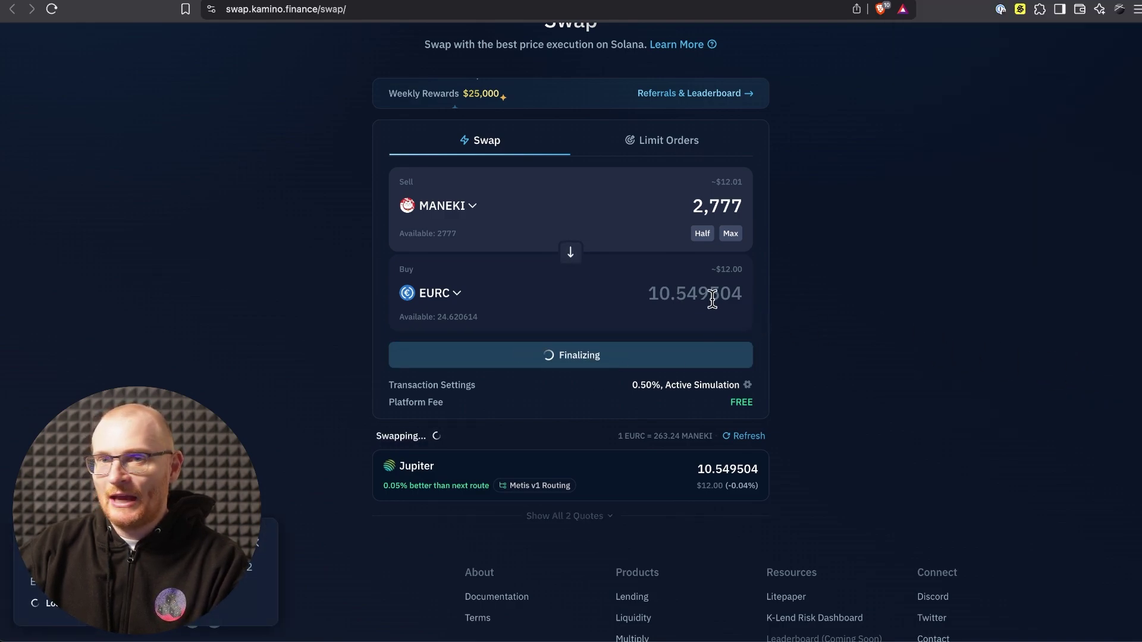
Swap the full JLP balance of 10.274987 to EURC and approve the wallet transaction.
{"action": "left_click", "coordinate": [480, 212]}
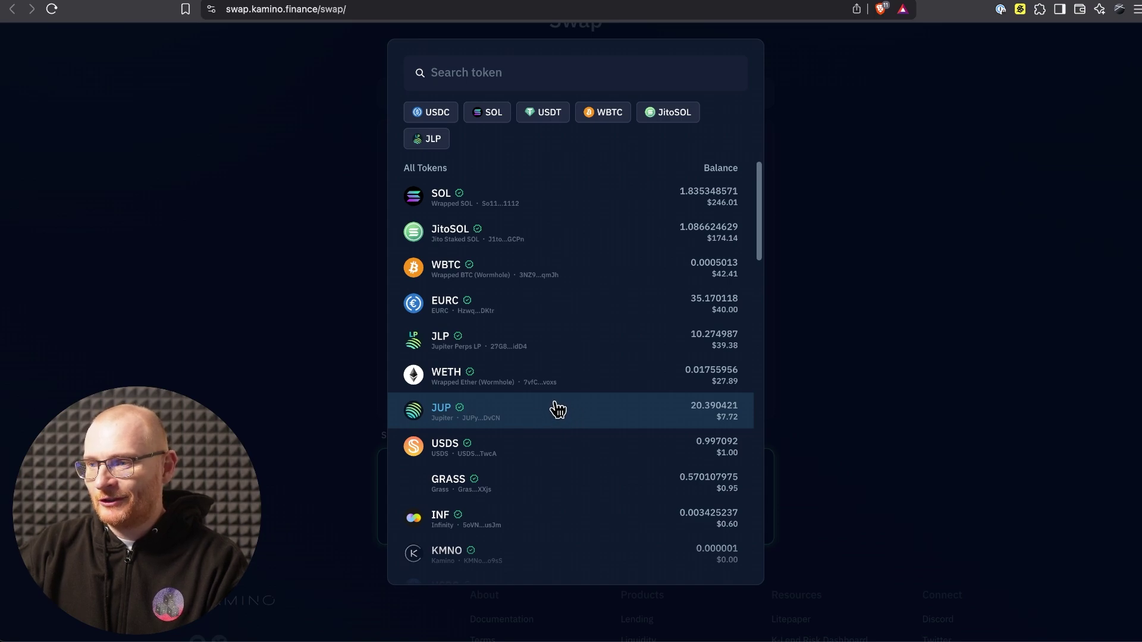
{"action": "scroll", "coordinate": [562, 404], "scroll_direction": "down", "scroll_amount": 1}
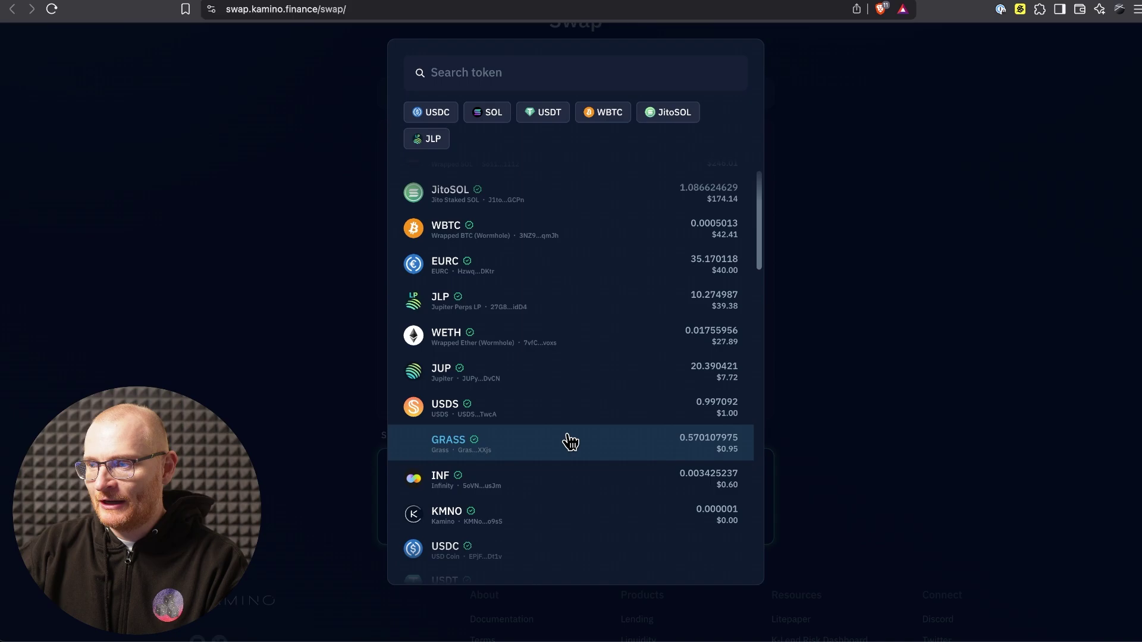
{"action": "scroll", "coordinate": [562, 405], "scroll_direction": "up", "scroll_amount": 1}
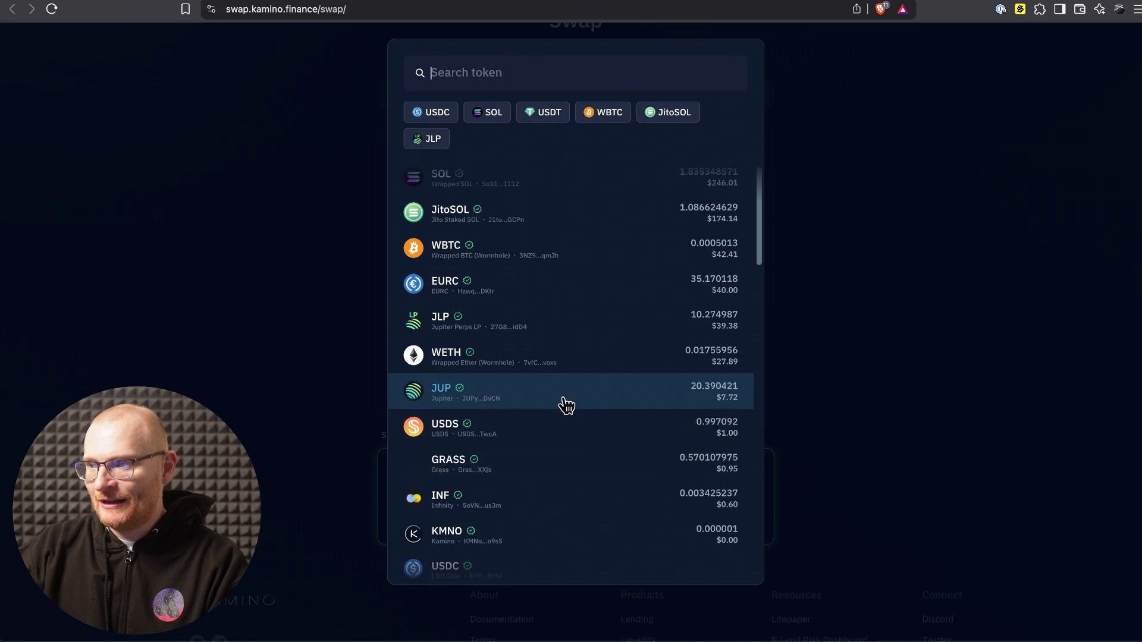
{"action": "left_click", "coordinate": [587, 325]}
{"action": "left_click", "coordinate": [730, 236]}
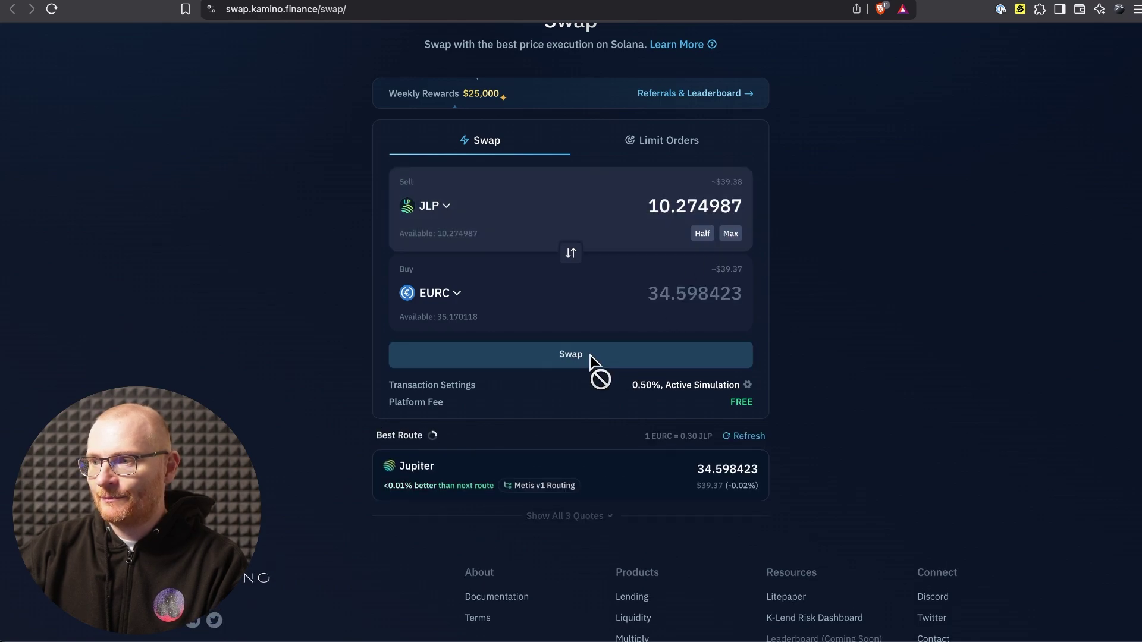
{"action": "left_click", "coordinate": [591, 357]}
{"action": "left_click", "coordinate": [1075, 359]}
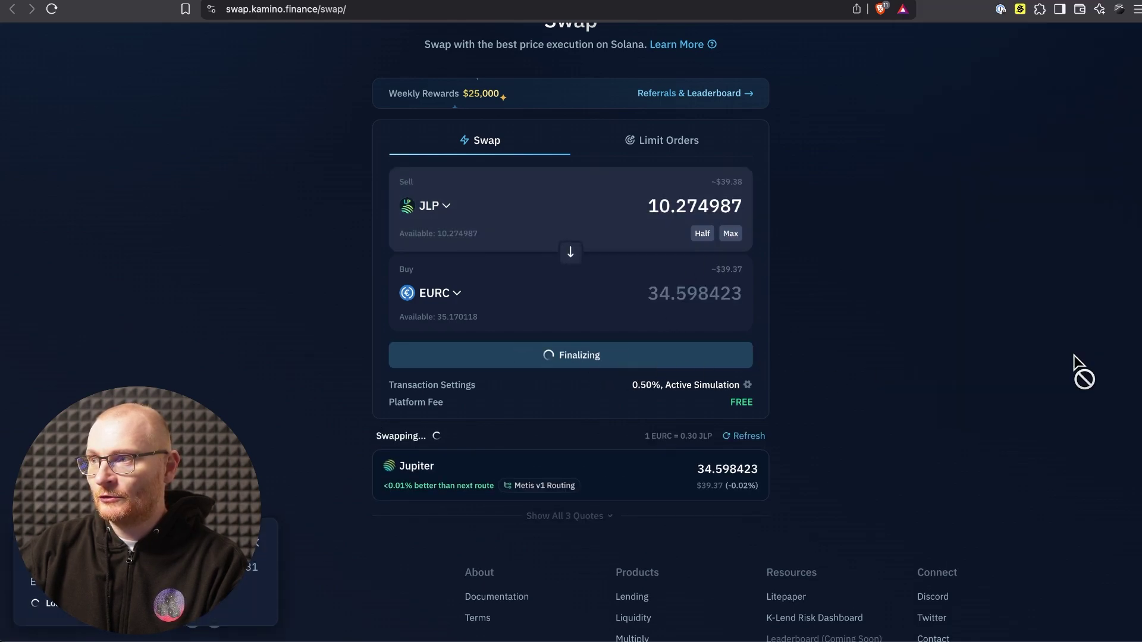
Return to the EURC-SOL vault page, deposit and stake the maximum 69.768541 EURC with the matching 1.268147 SOL, and approve the transaction.
{"action": "left_click", "coordinate": [886, 13]}
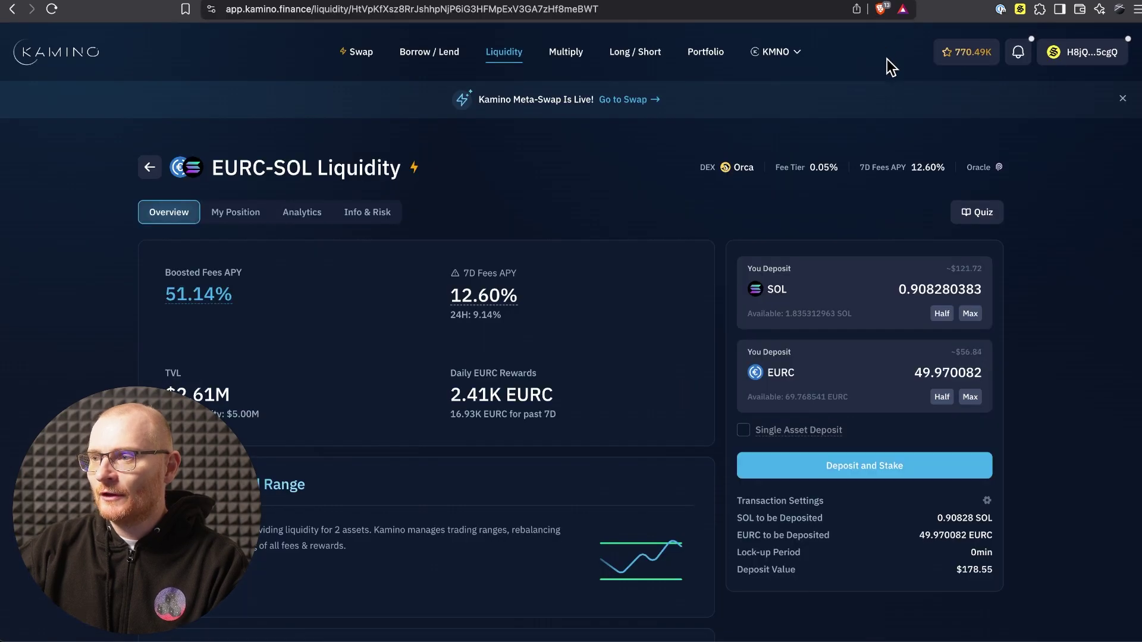
{"action": "left_click", "coordinate": [971, 398]}
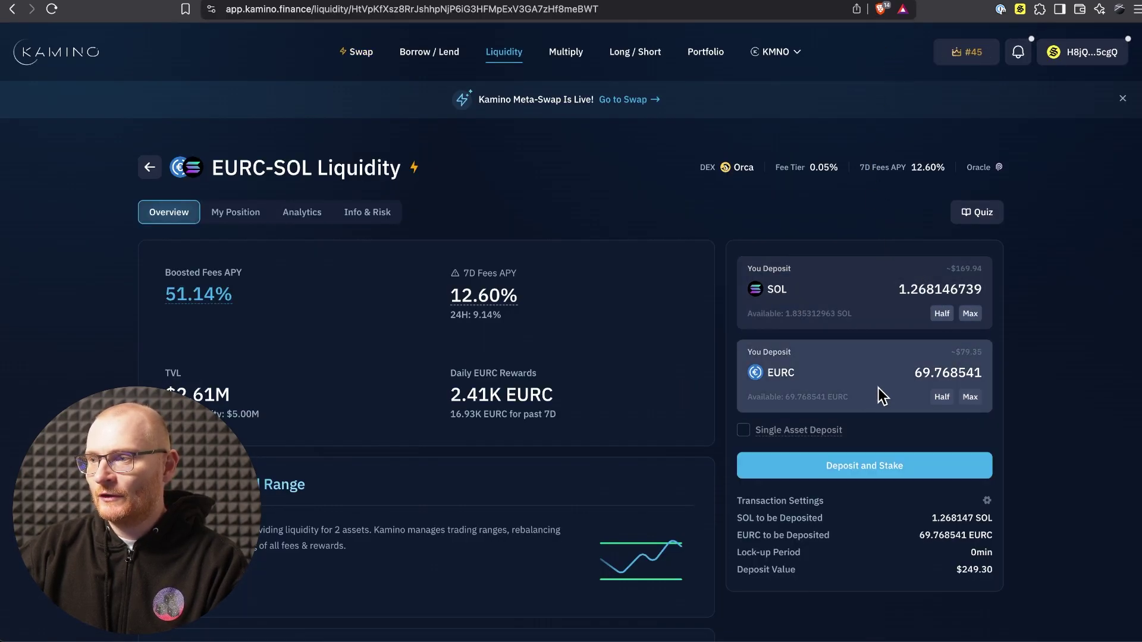
{"action": "left_click", "coordinate": [868, 472]}
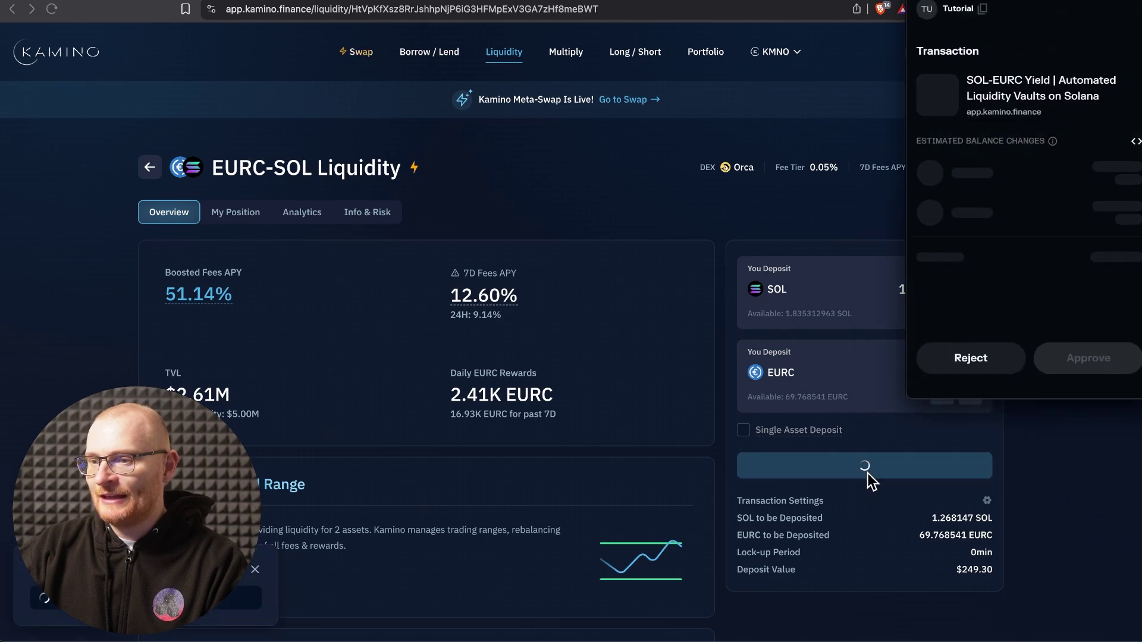
{"action": "left_click", "coordinate": [1090, 369]}
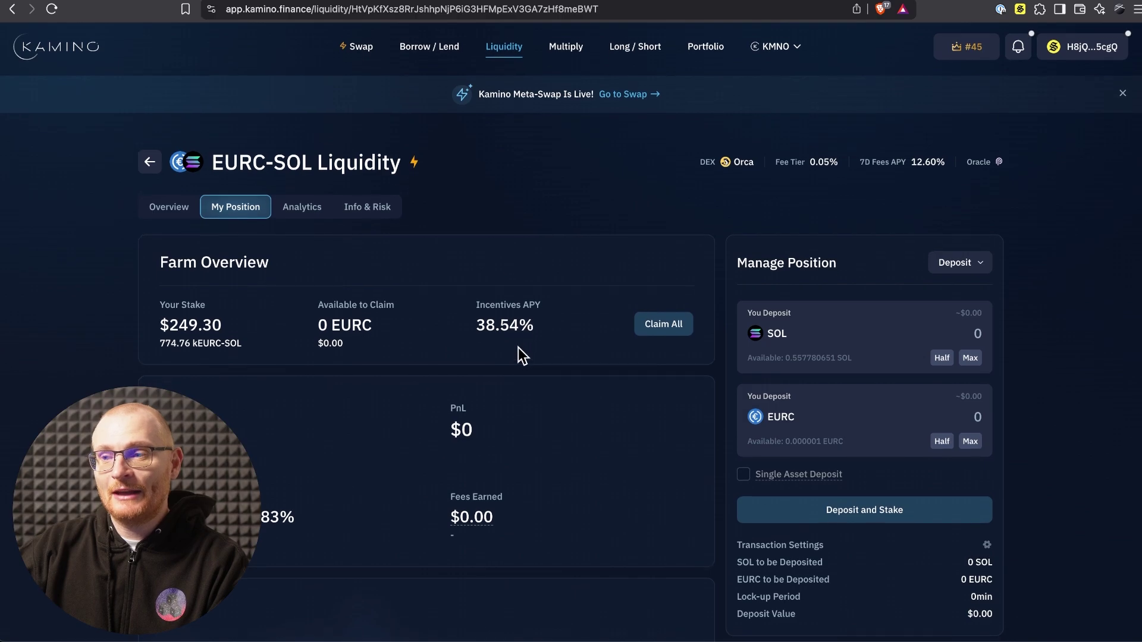
{"action": "scroll", "coordinate": [520, 355], "scroll_direction": "down", "scroll_amount": 1}
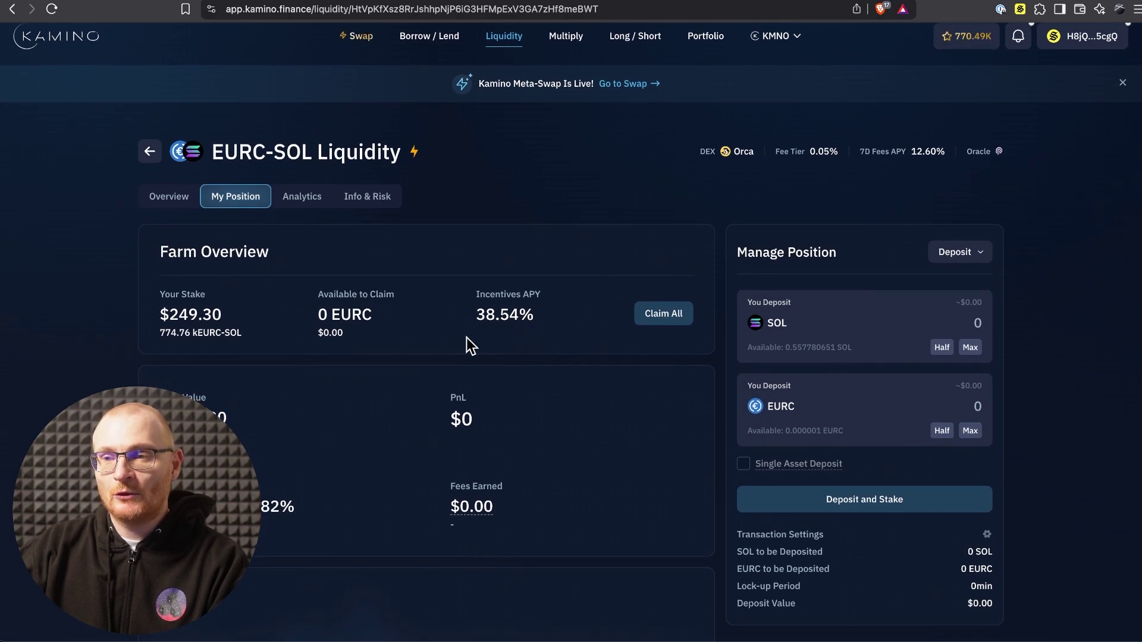